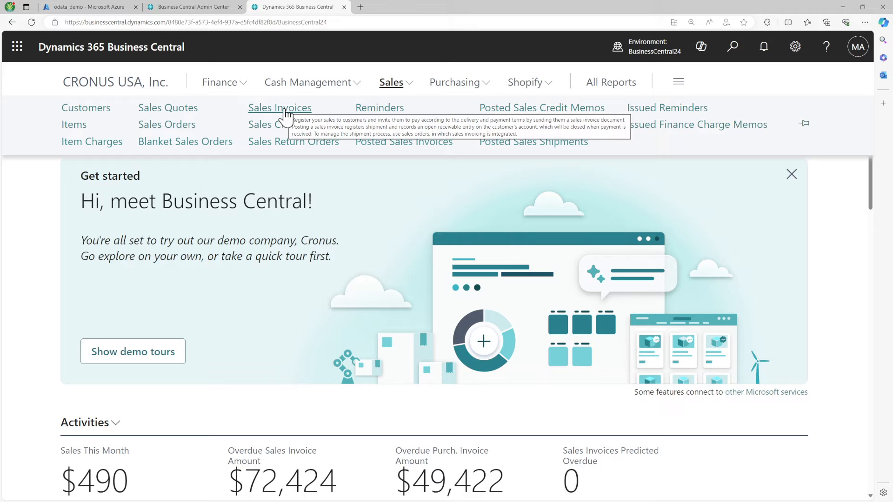
Step: Create a new sales order for the customer Adatum Corporation and collapse its General section
{"action": "left_click", "coordinate": [166, 125]}
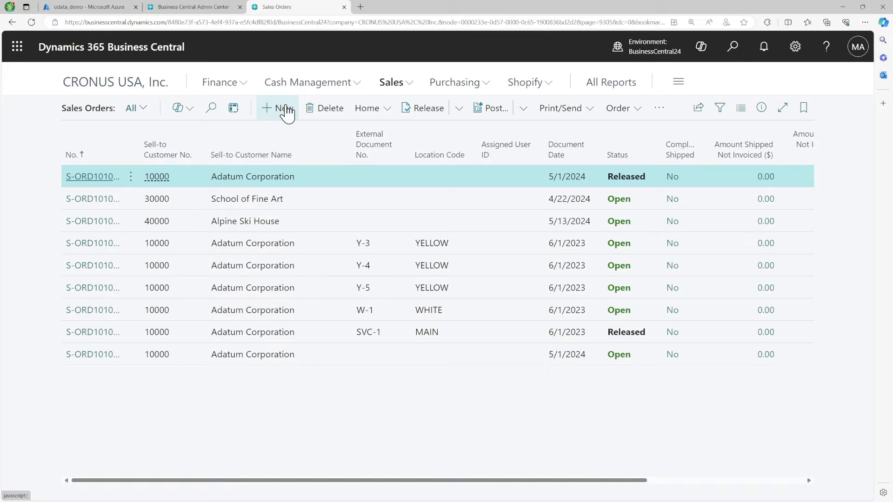
{"action": "left_click", "coordinate": [287, 111]}
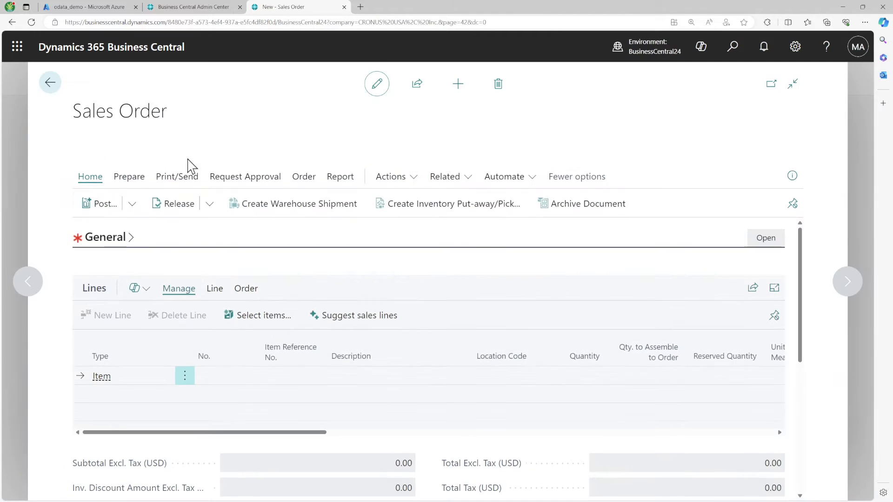
{"action": "left_click", "coordinate": [106, 239]}
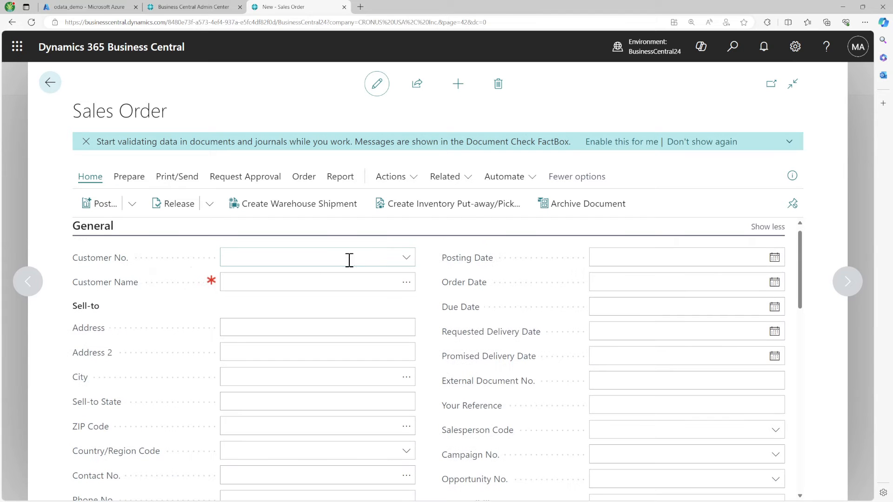
{"action": "left_click", "coordinate": [405, 263]}
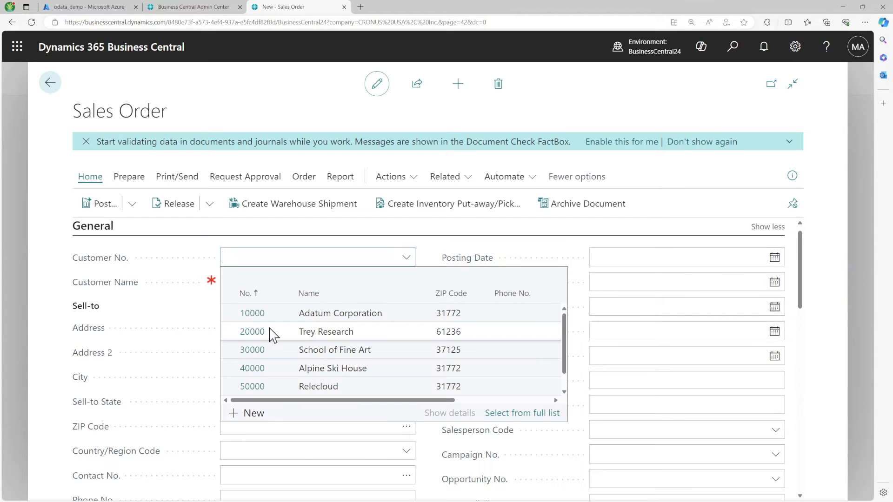
{"action": "left_click", "coordinate": [278, 318]}
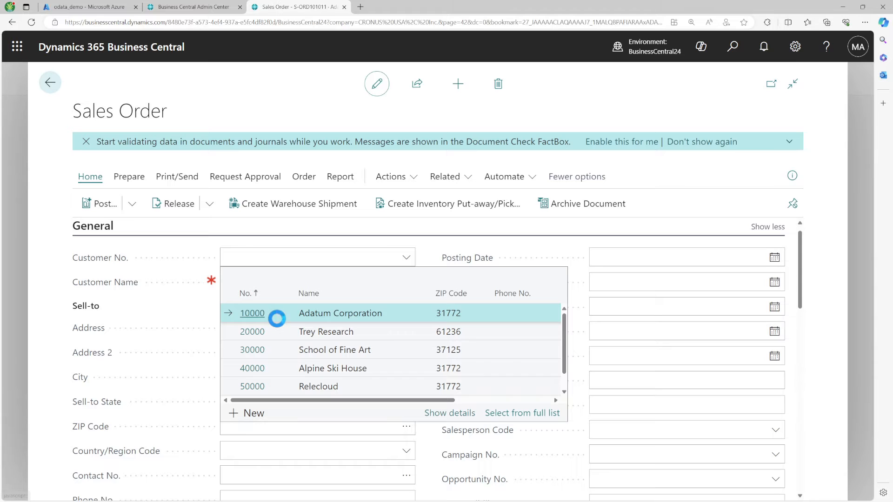
{"action": "left_click", "coordinate": [108, 228]}
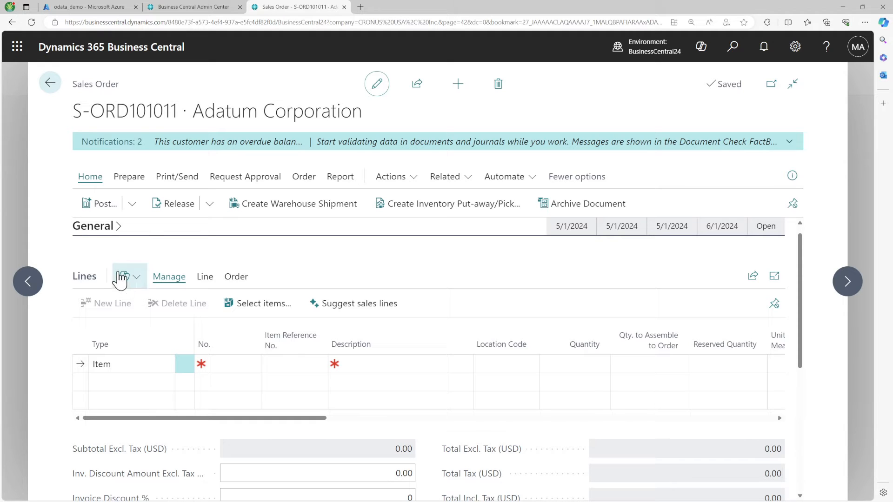
Step: Generate Copilot sales line suggestions for the order from the request "i need 5 red chairs and 2 tables"
{"action": "left_click", "coordinate": [140, 282]}
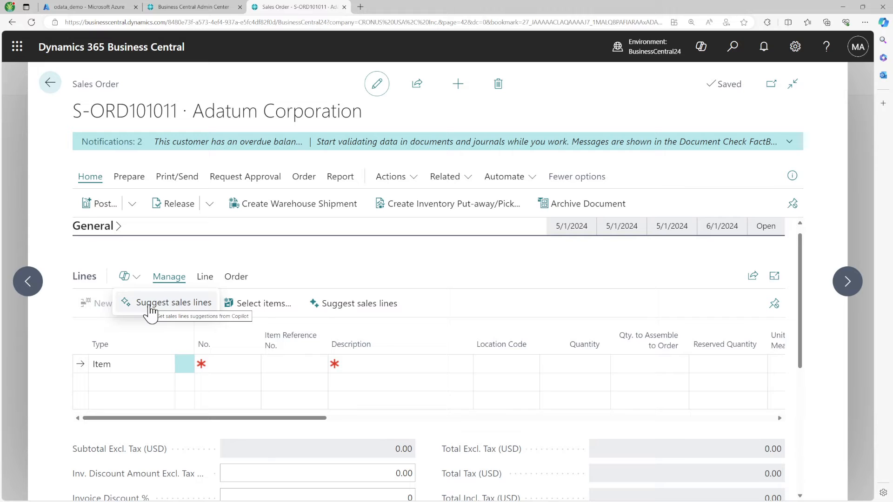
{"action": "left_click", "coordinate": [74, 312]}
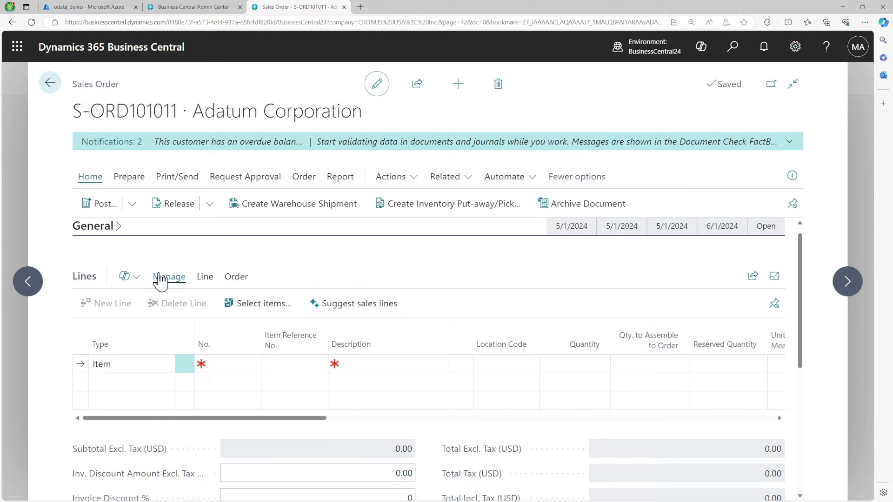
{"action": "left_click", "coordinate": [393, 311]}
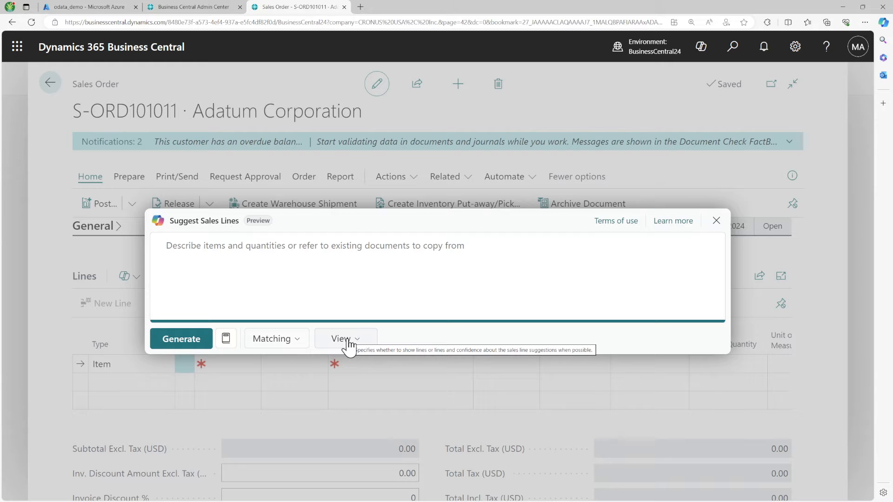
{"action": "type", "text": "i"}
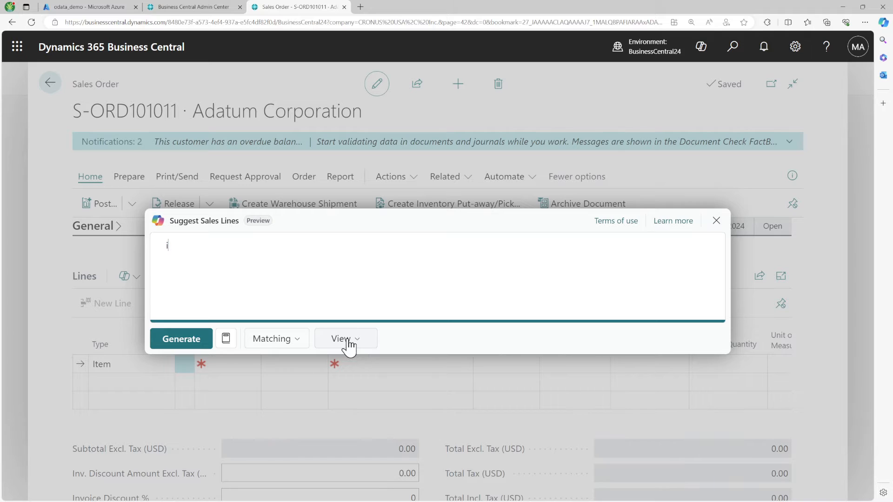
{"action": "type", "text": " need 5 red chairs and"}
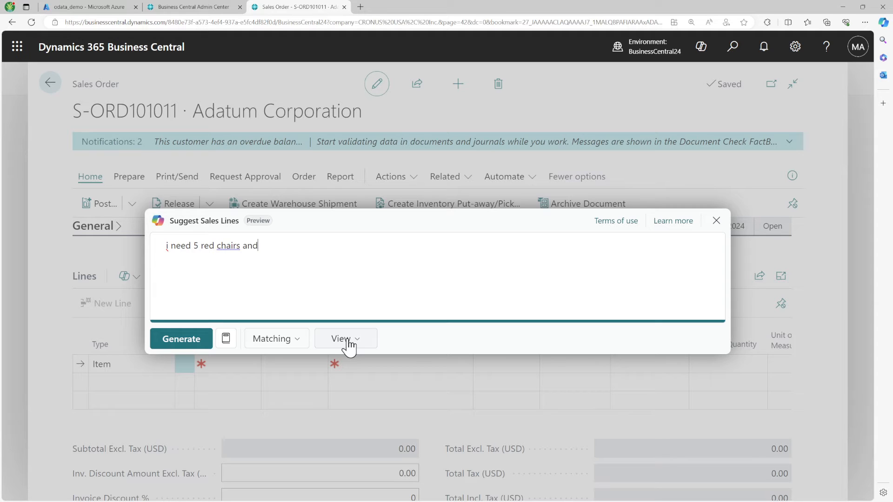
{"action": "type", "text": " 2 tables"}
{"action": "left_click_drag", "start_coordinate": [203, 244], "coordinate": [240, 246]}
{"action": "left_click_drag", "start_coordinate": [292, 246], "coordinate": [268, 247]}
{"action": "double_click", "coordinate": [260, 246]}
{"action": "left_click_drag", "start_coordinate": [199, 247], "coordinate": [241, 247]}
{"action": "double_click", "coordinate": [292, 250]}
{"action": "left_click", "coordinate": [188, 339]}
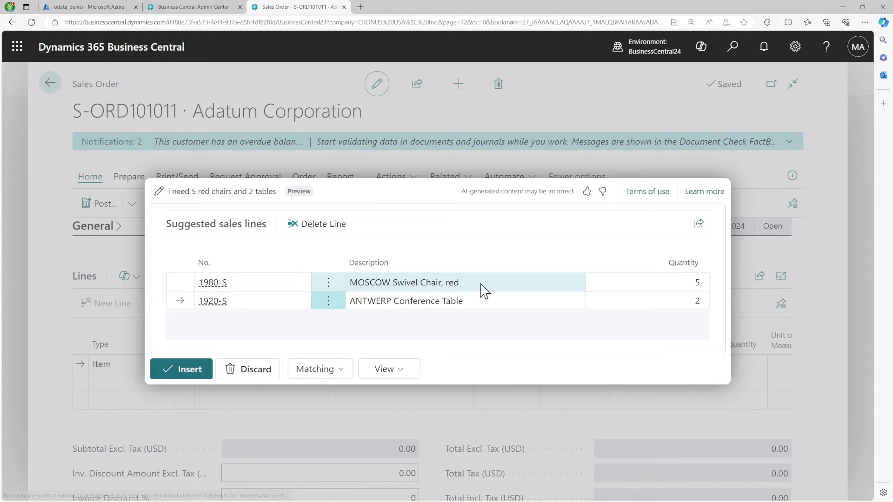
Step: Review the description and quantity of each suggested sales line and the notice about AI-generated content
{"action": "left_click", "coordinate": [458, 287]}
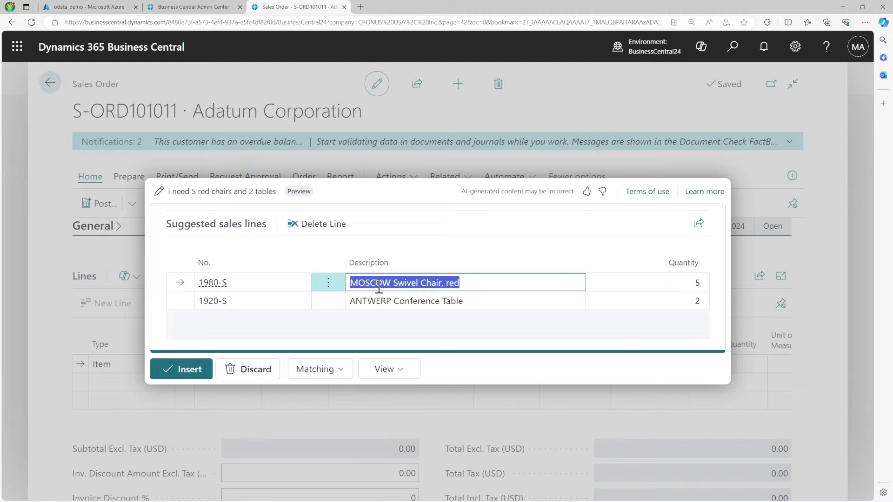
{"action": "left_click", "coordinate": [689, 285]}
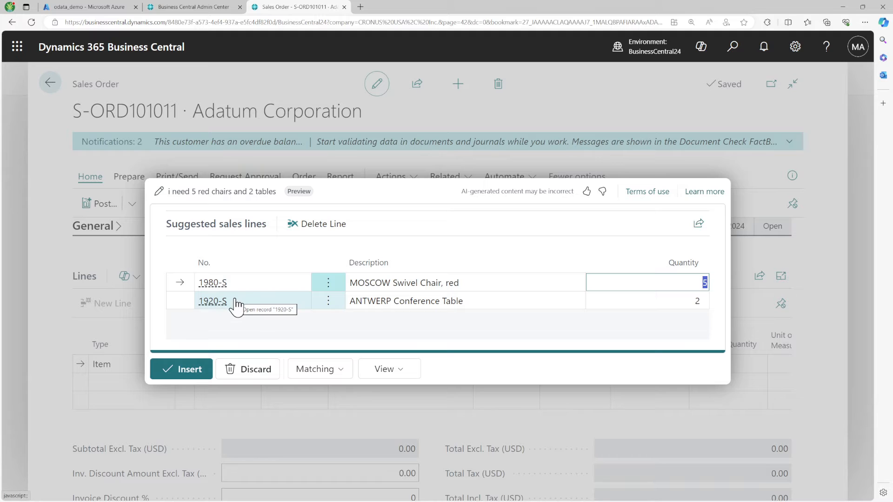
{"action": "left_click", "coordinate": [478, 299]}
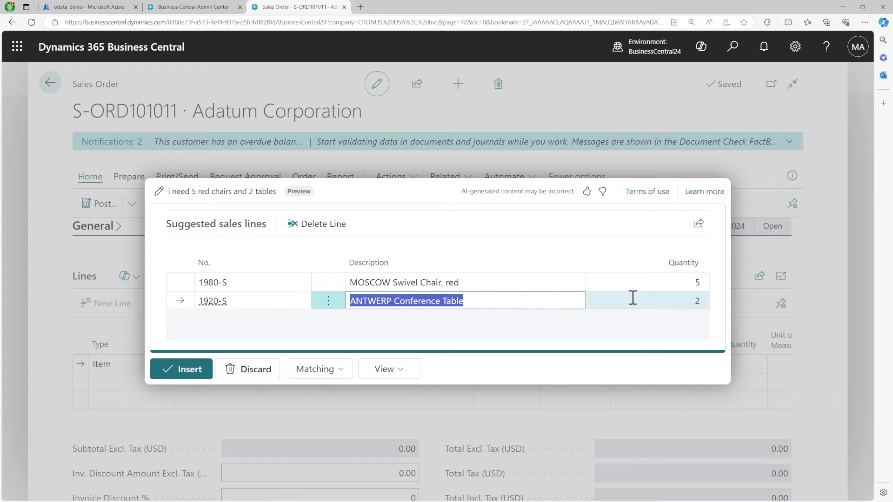
{"action": "left_click", "coordinate": [655, 299]}
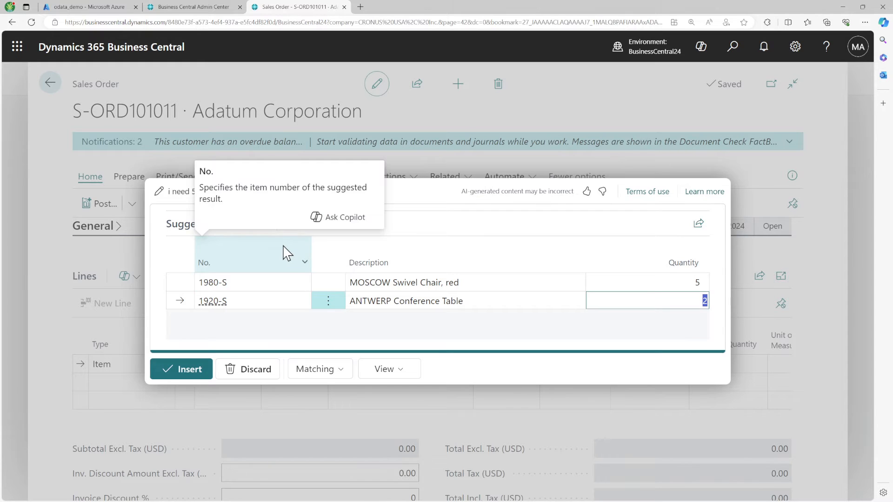
{"action": "left_click_drag", "start_coordinate": [467, 191], "coordinate": [555, 193]}
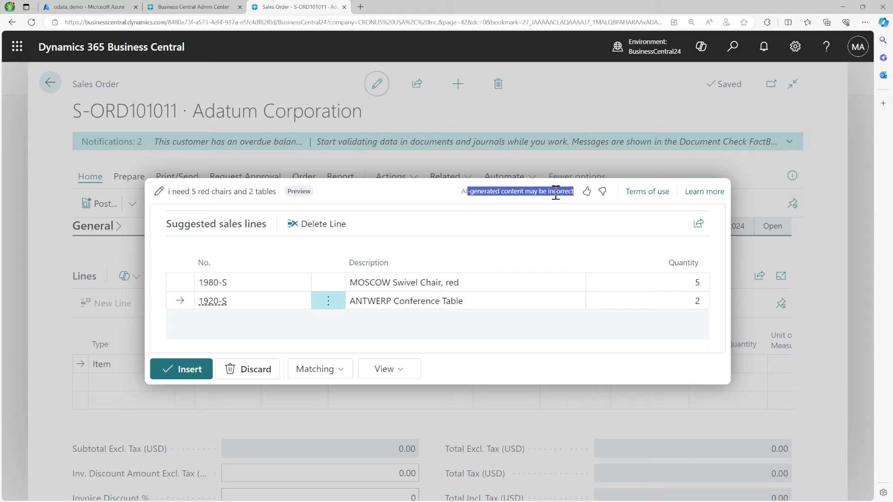
{"action": "triple_click", "coordinate": [554, 191]}
{"action": "left_click", "coordinate": [553, 192]}
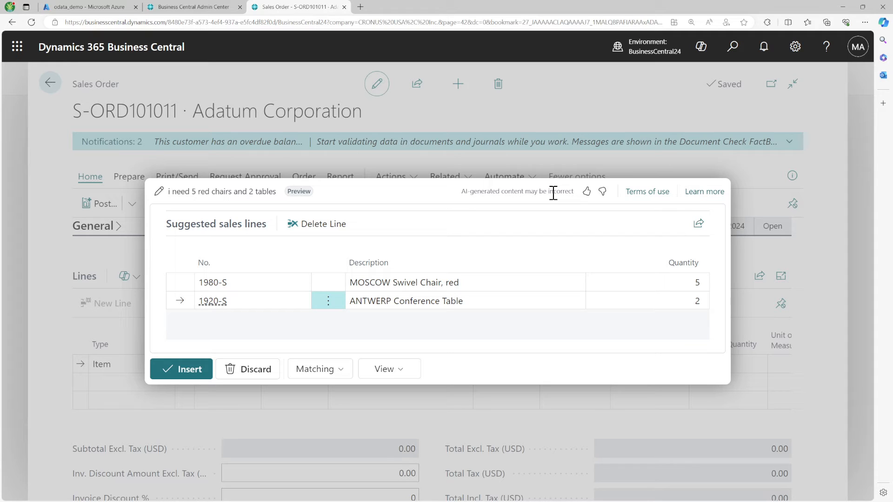
Step: Regenerate the suggested sales lines with the view set to Lines and Confidence
{"action": "left_click", "coordinate": [388, 370]}
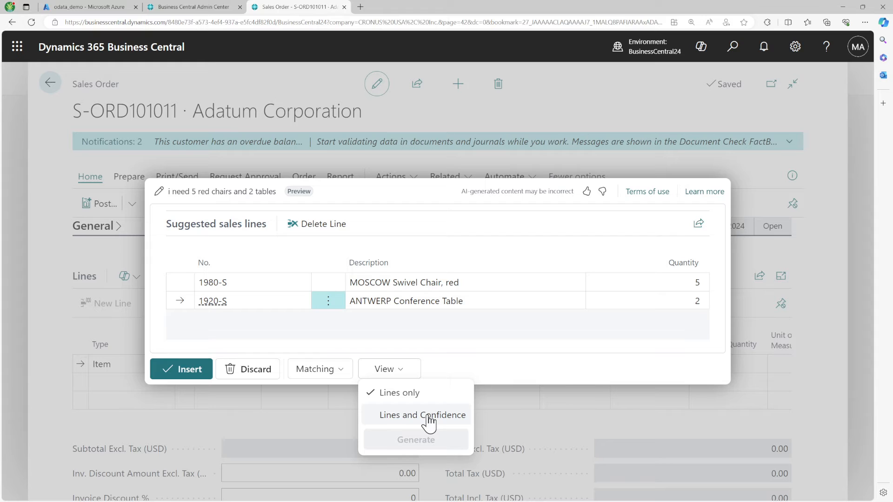
{"action": "left_click", "coordinate": [408, 421]}
{"action": "left_click", "coordinate": [409, 442]}
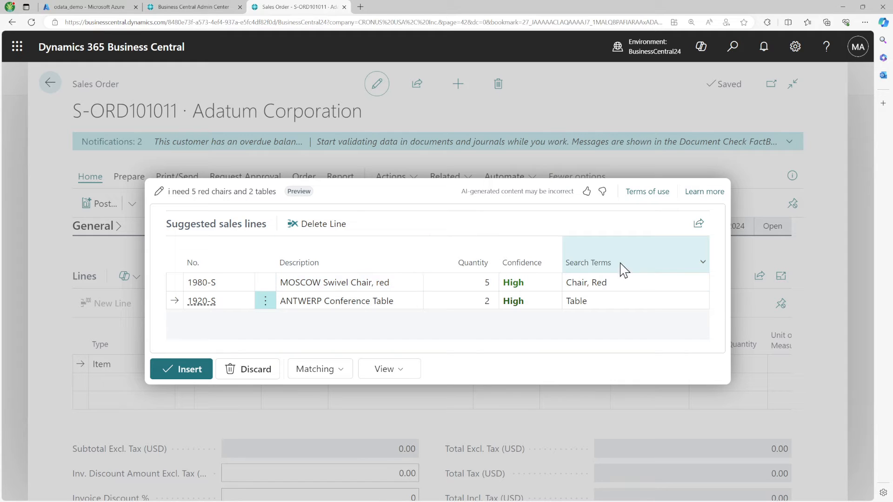
Step: Examine the search terms used to match the chair and table suggestions
{"action": "left_click", "coordinate": [581, 286]}
{"action": "left_click_drag", "start_coordinate": [582, 284], "coordinate": [601, 287]}
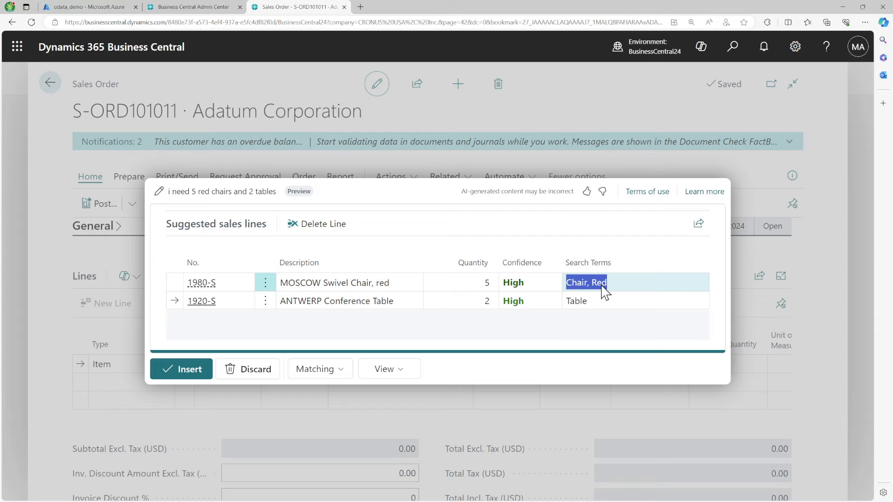
{"action": "left_click", "coordinate": [577, 309]}
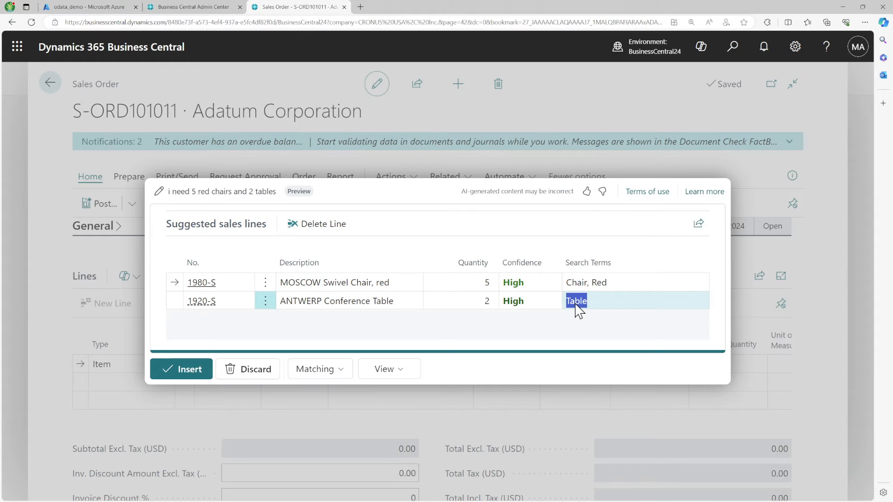
{"action": "left_click_drag", "start_coordinate": [578, 309], "coordinate": [577, 280]}
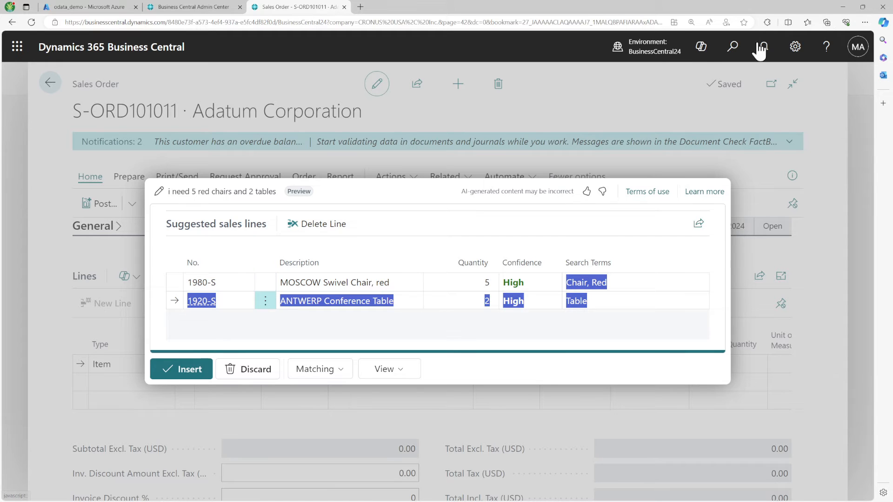
Step: Find and open the Items list, and switch it from analysis mode to the normal list
{"action": "left_click", "coordinate": [730, 48]}
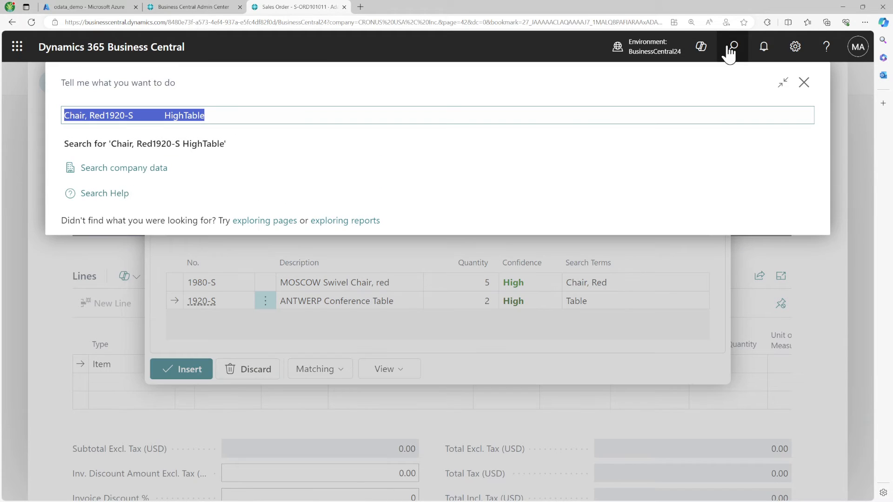
{"action": "type", "text": "items"}
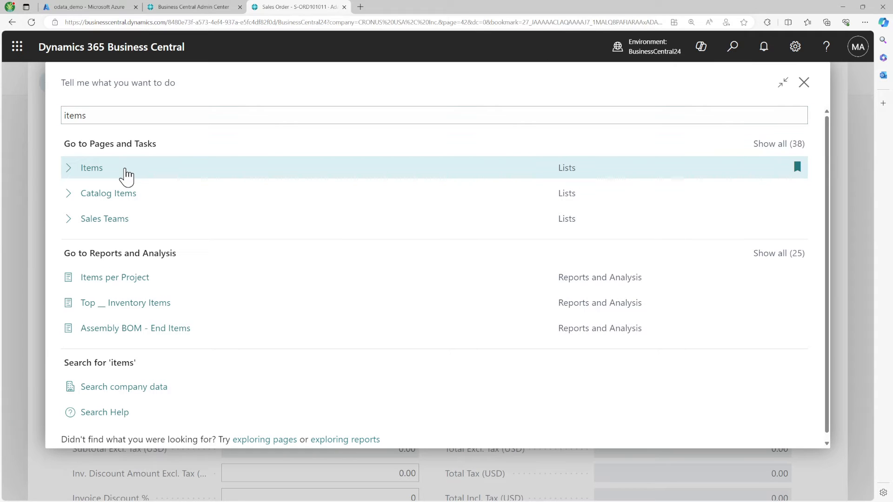
{"action": "left_click", "coordinate": [126, 176]}
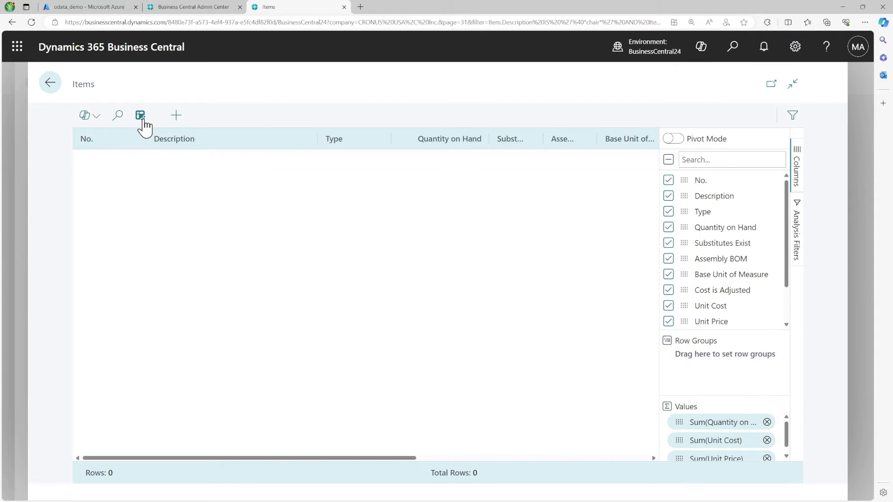
{"action": "left_click", "coordinate": [141, 117]}
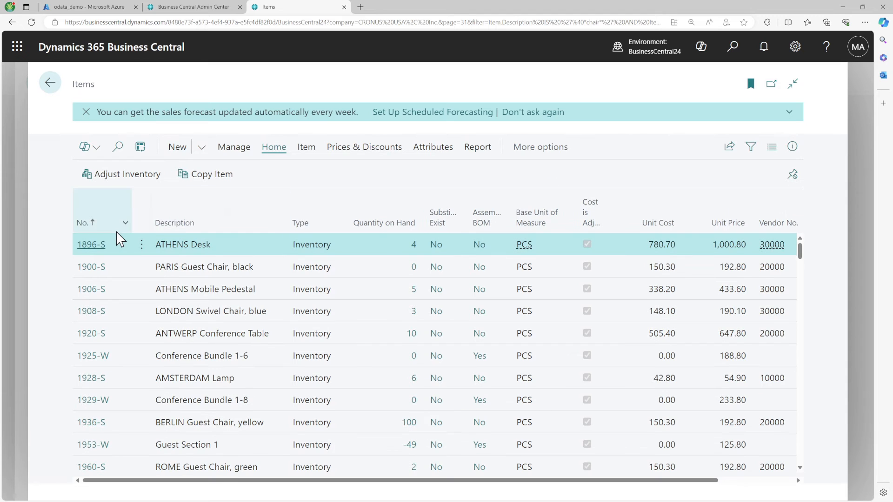
Step: Open the item card of the ATHENS Desk with its details shown and examine its item attributes
{"action": "left_click", "coordinate": [95, 245]}
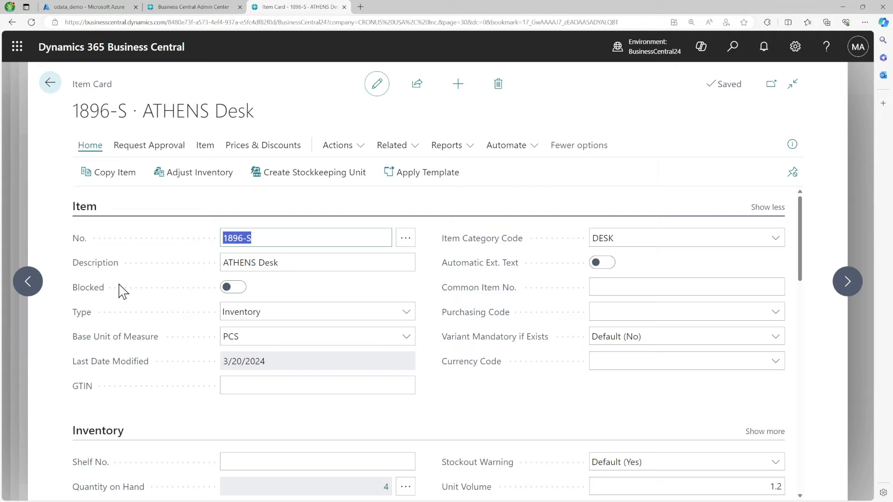
{"action": "mouse_move", "coordinate": [117, 271]}
{"action": "left_click", "coordinate": [791, 144]}
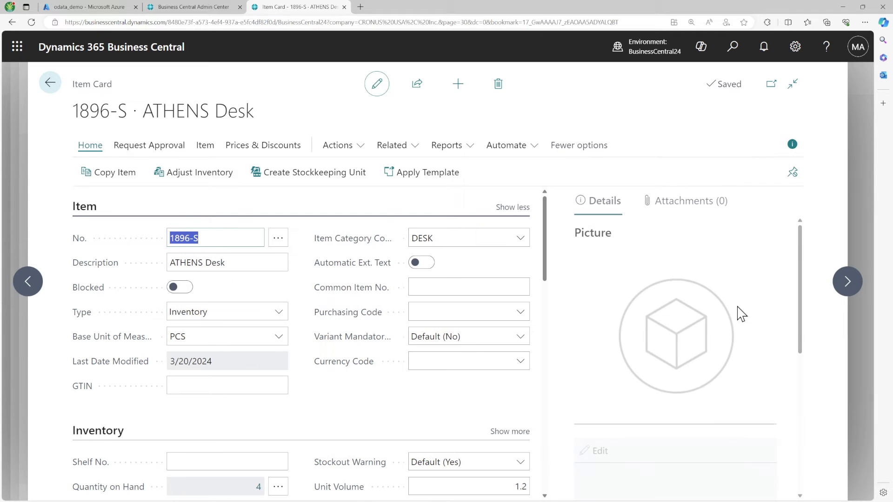
{"action": "scroll", "coordinate": [723, 331], "scroll_direction": "down", "scroll_amount": 6}
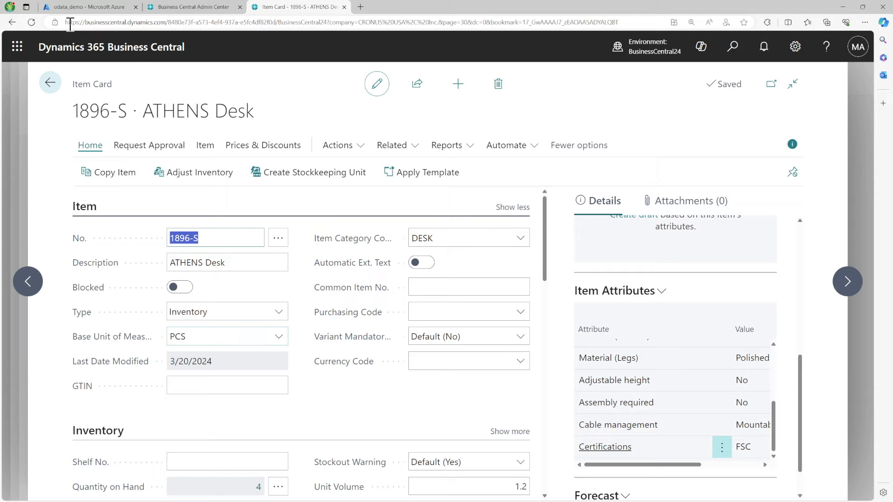
Step: Return to the sales order and insert the suggested chair and table lines
{"action": "left_click", "coordinate": [50, 83]}
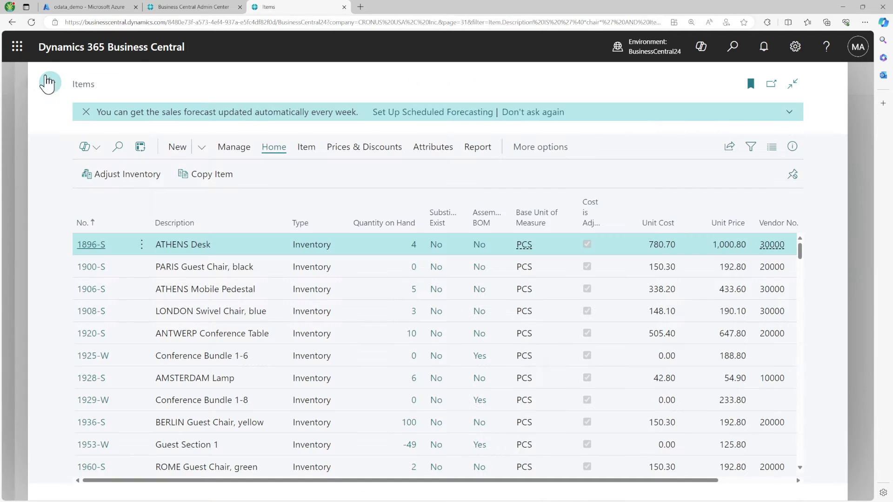
{"action": "left_click", "coordinate": [49, 86]}
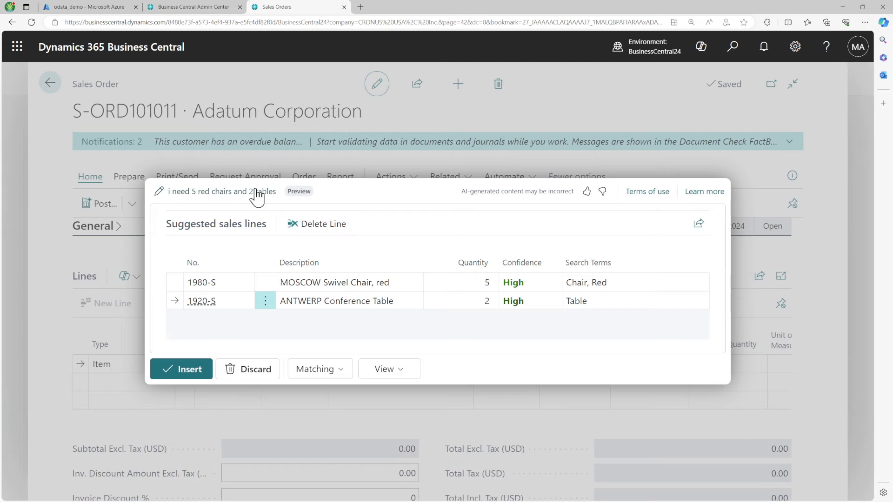
{"action": "left_click", "coordinate": [179, 374]}
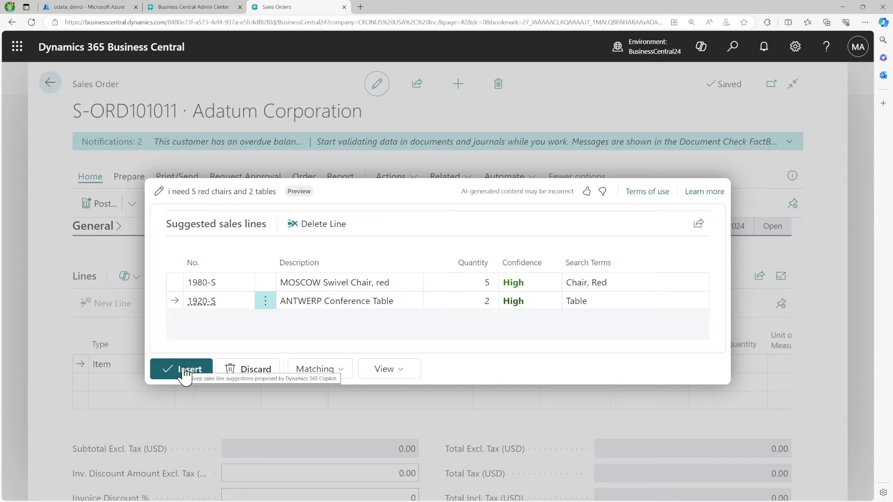
{"action": "left_click", "coordinate": [185, 373]}
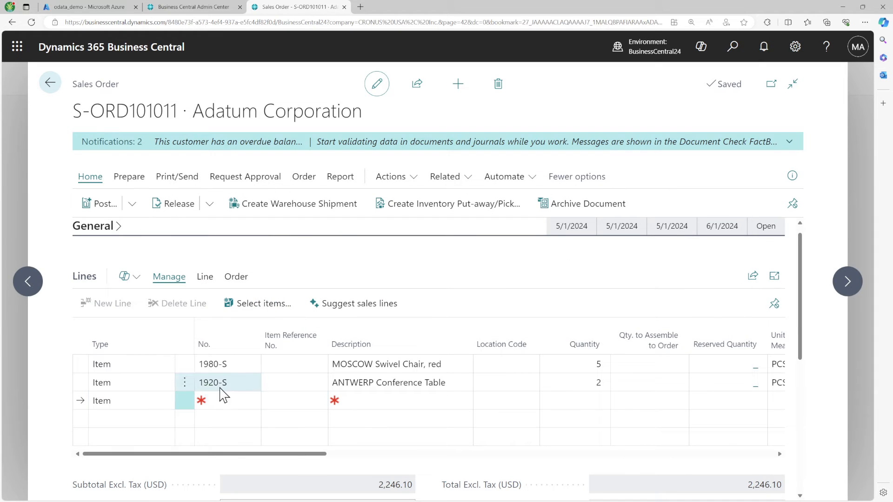
Step: Start Suggest Sales Lines, find the Posted Sales Invoices list and open Adatum Corporation's most recent posted invoice
{"action": "left_click", "coordinate": [323, 310]}
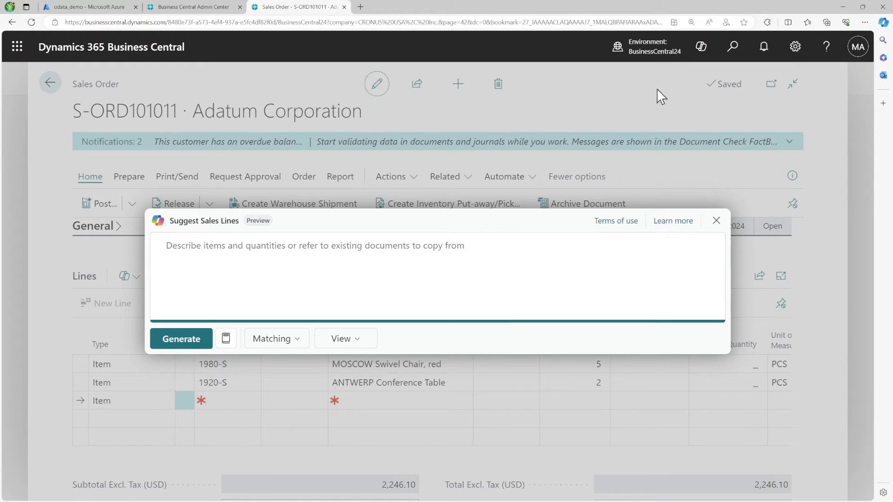
{"action": "left_click", "coordinate": [733, 56]}
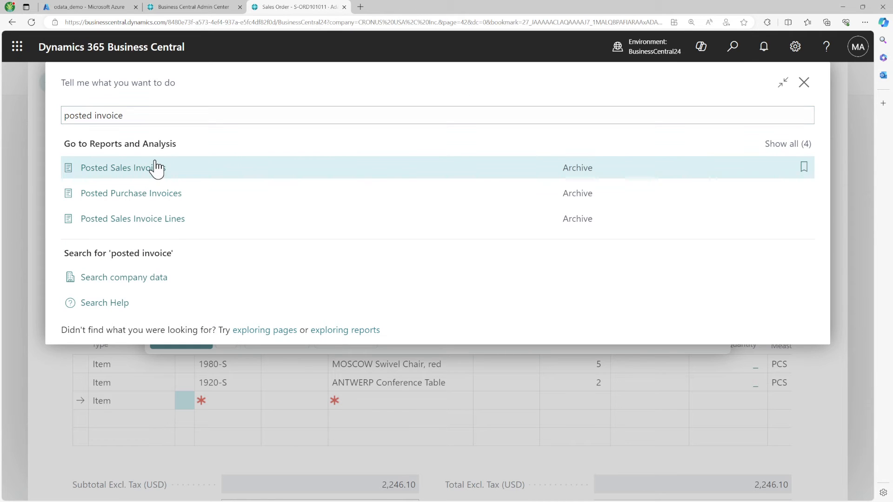
{"action": "left_click", "coordinate": [157, 168]}
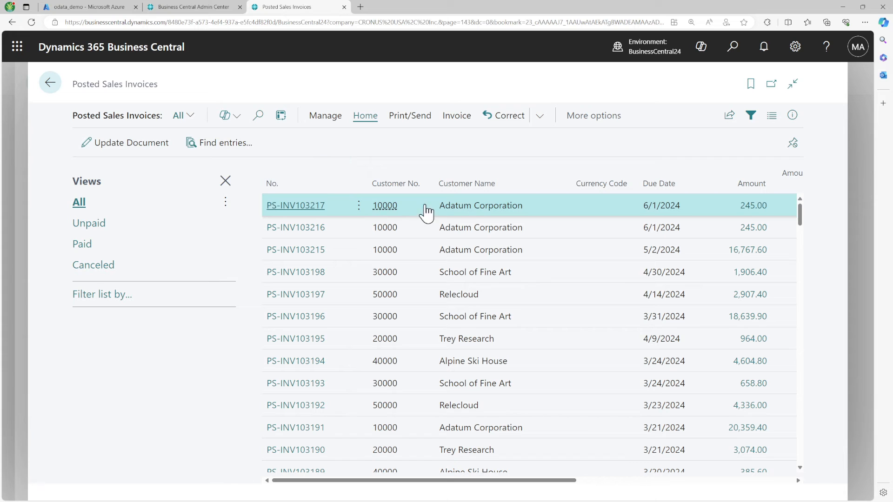
{"action": "left_click", "coordinate": [323, 206]}
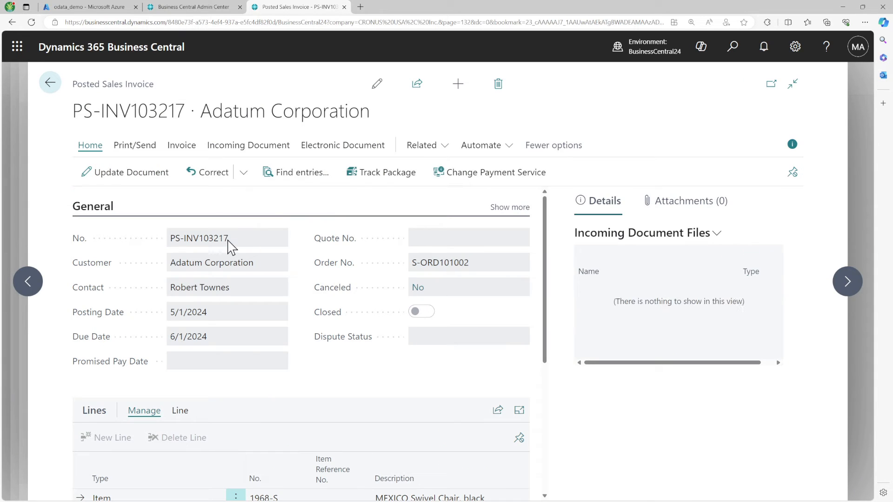
Step: Try to copy the numeric part of the posted invoice's number, and return to the sales order's suggestion prompt
{"action": "double_click", "coordinate": [227, 247]}
{"action": "left_click", "coordinate": [209, 245]}
{"action": "left_click_drag", "start_coordinate": [203, 239], "coordinate": [230, 243]}
{"action": "right_click", "coordinate": [226, 241]}
{"action": "left_click", "coordinate": [226, 242]}
{"action": "left_click_drag", "start_coordinate": [200, 239], "coordinate": [242, 246]}
{"action": "right_click", "coordinate": [214, 239]}
{"action": "left_click", "coordinate": [222, 245]}
{"action": "left_click", "coordinate": [51, 83]}
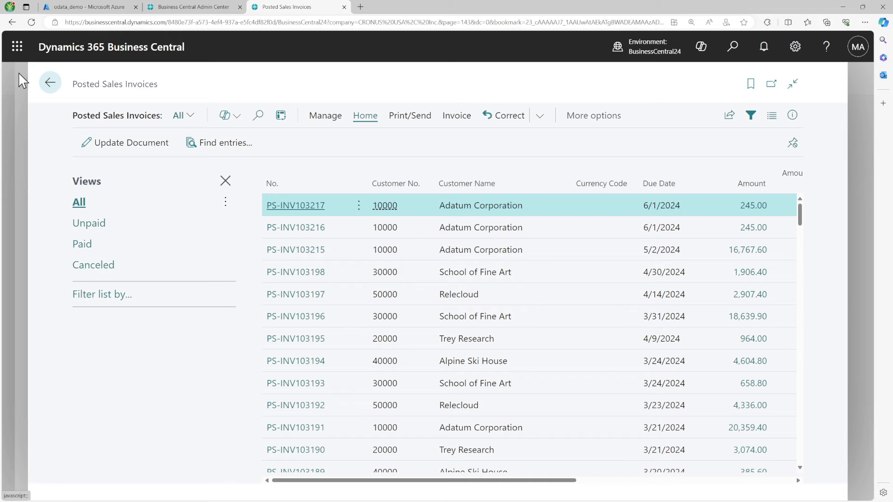
{"action": "left_click", "coordinate": [52, 84]}
Step: Generate sales line suggestions with the prompt guide's "Copy from the last invoice" prompt and dismiss the punctuation hint
{"action": "left_click", "coordinate": [279, 253]}
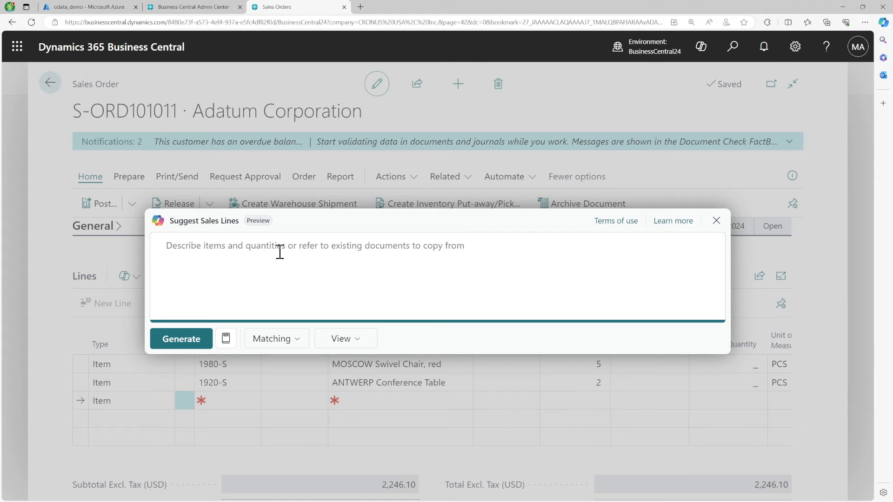
{"action": "left_click", "coordinate": [227, 345]}
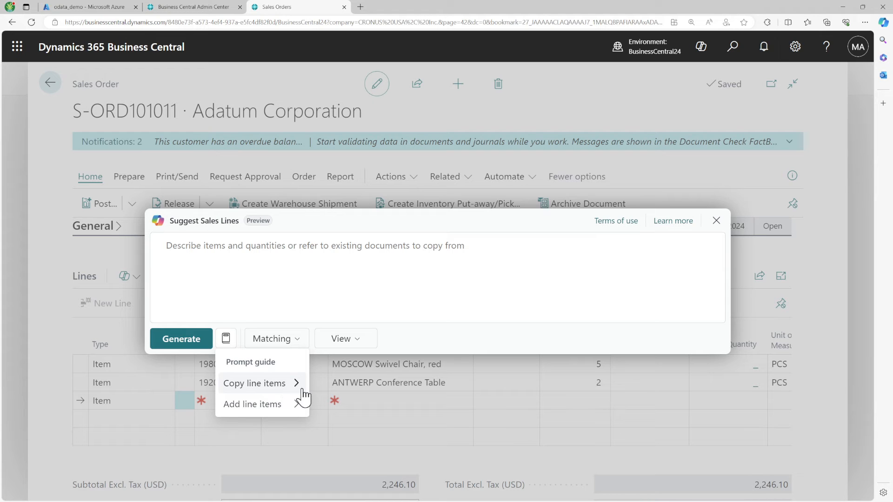
{"action": "mouse_move", "coordinate": [299, 391]}
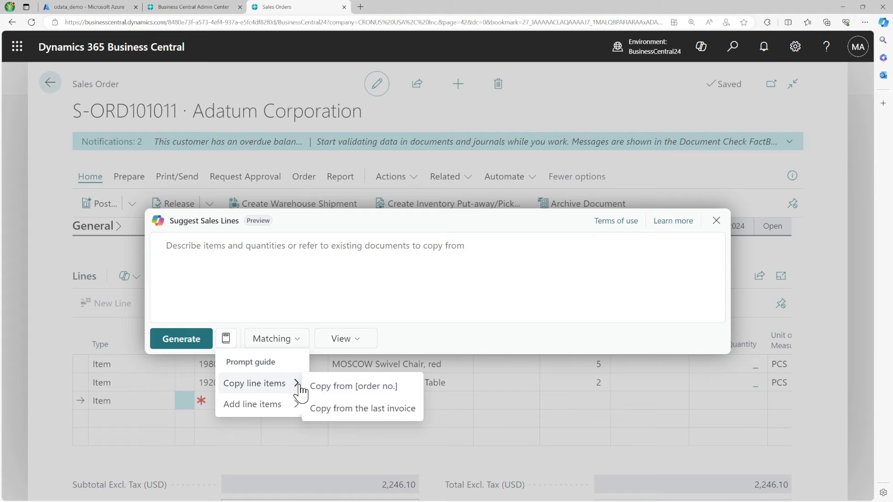
{"action": "left_click", "coordinate": [360, 410]}
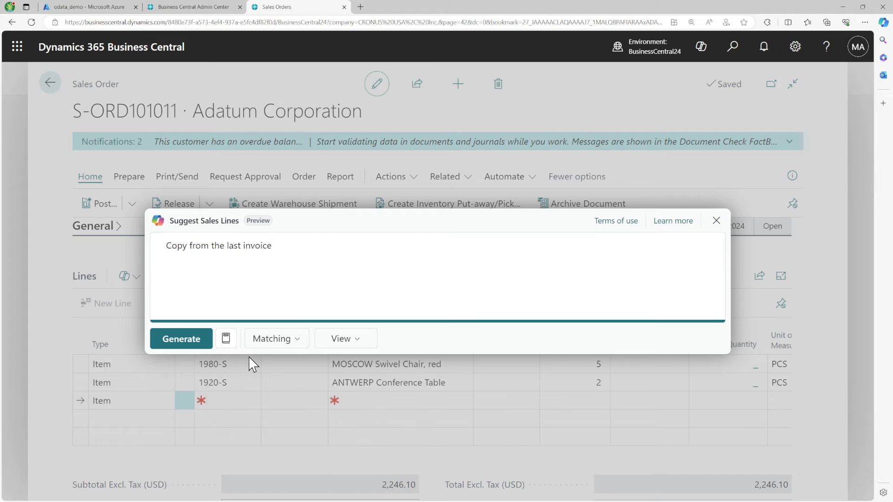
{"action": "left_click", "coordinate": [226, 338]}
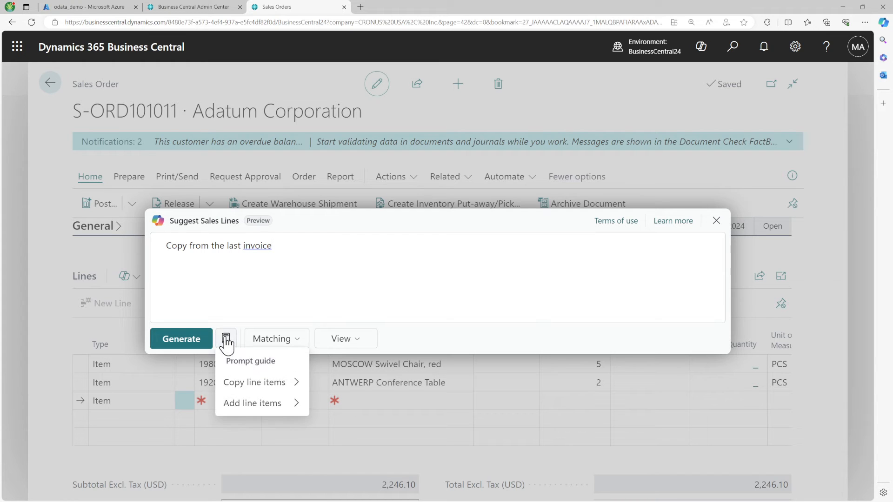
{"action": "mouse_move", "coordinate": [285, 390]}
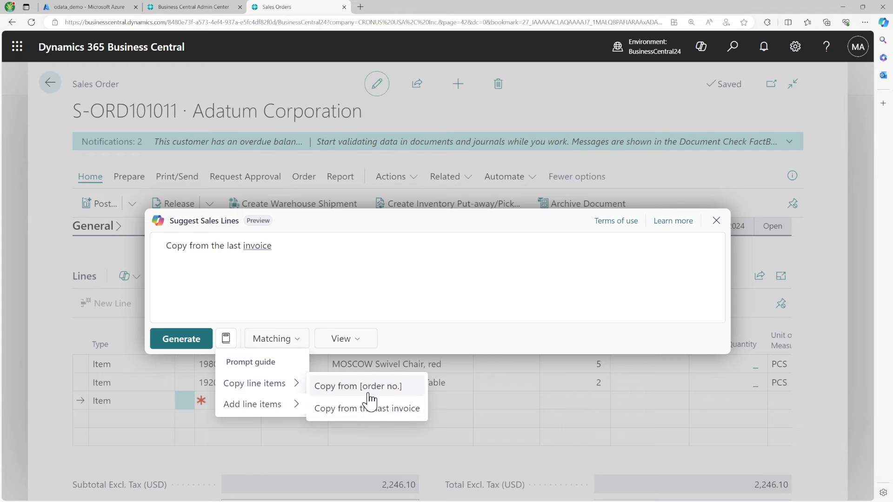
{"action": "left_click", "coordinate": [181, 339]}
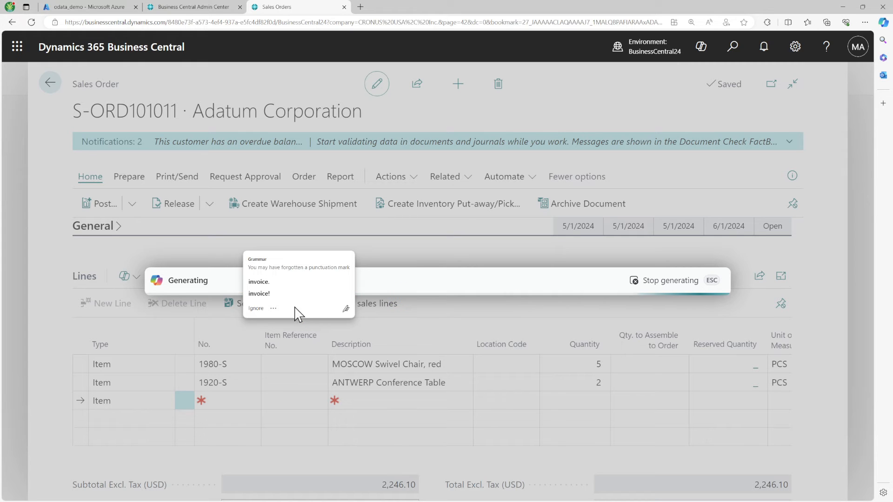
{"action": "left_click", "coordinate": [256, 309]}
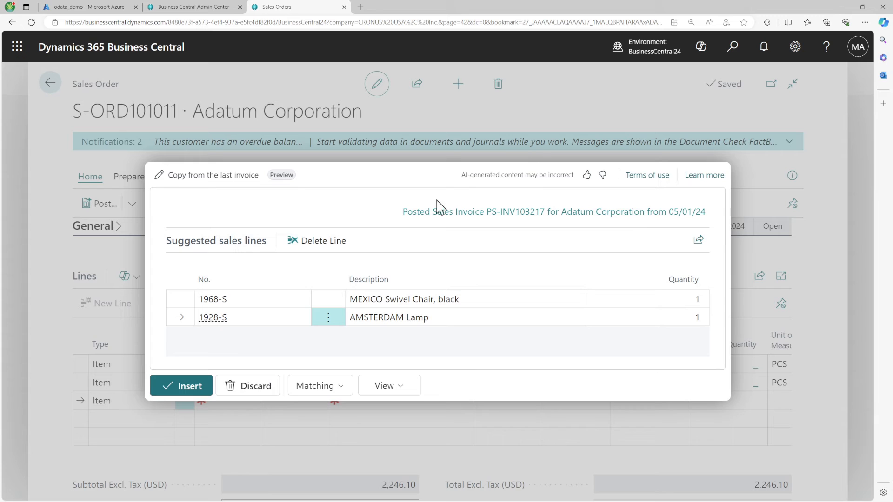
Step: Examine the posted sales invoice used as the source of the suggestion, and discard the suggested lines
{"action": "left_click_drag", "start_coordinate": [402, 212], "coordinate": [716, 221]}
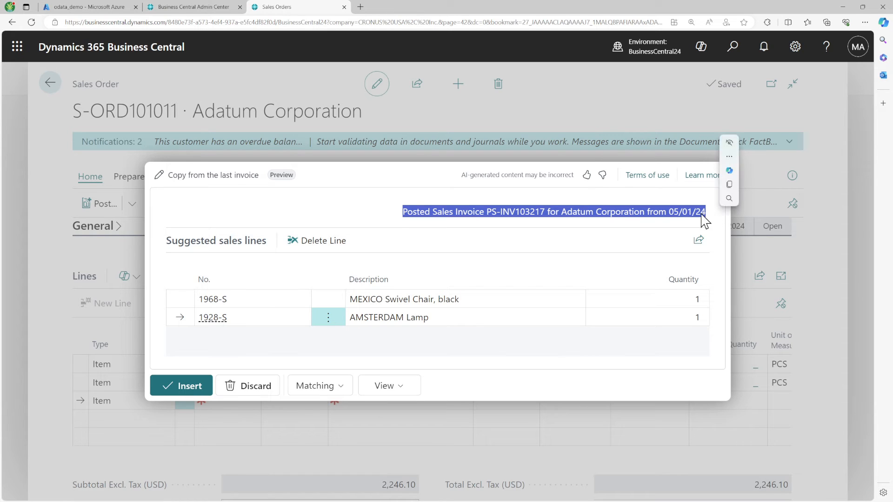
{"action": "left_click", "coordinate": [695, 219]}
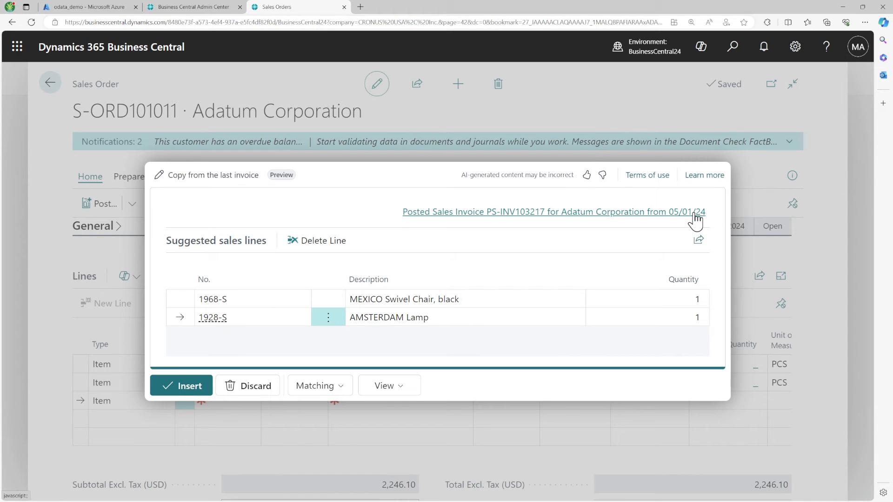
{"action": "left_click", "coordinate": [695, 219]}
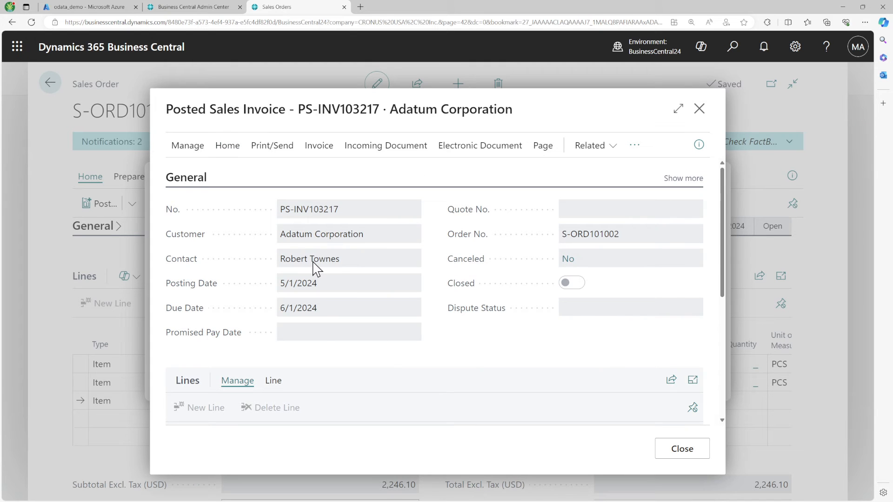
{"action": "left_click", "coordinate": [699, 109]}
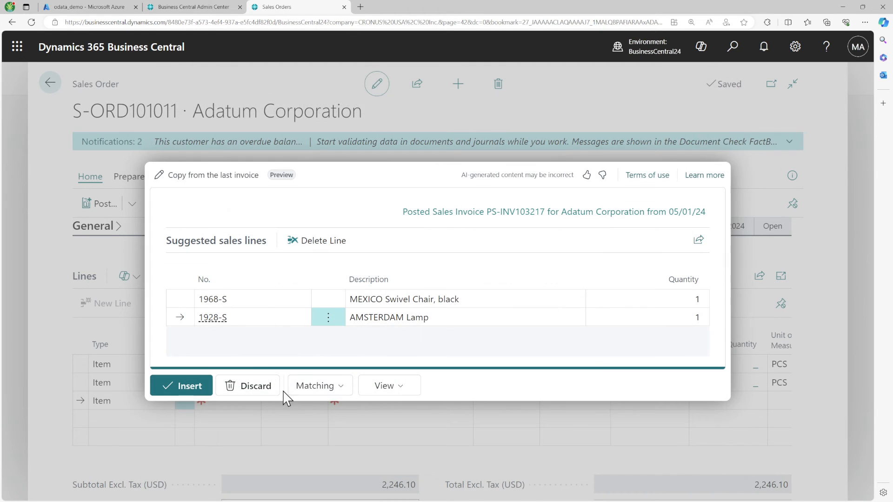
{"action": "left_click", "coordinate": [258, 387]}
Step: Try to generate sales line suggestions with the "Copy from [order no.]" prompt, using the numeric part of the posted invoice's number
{"action": "left_click", "coordinate": [347, 305]}
{"action": "left_click", "coordinate": [225, 340]}
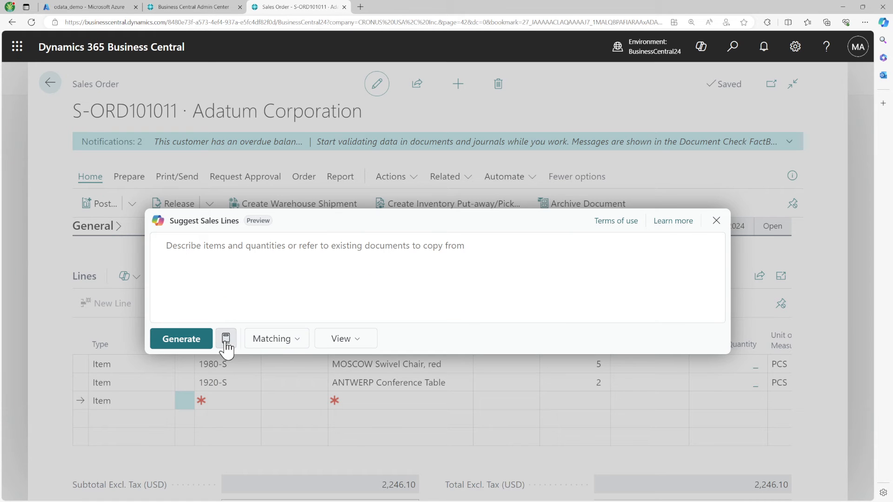
{"action": "mouse_move", "coordinate": [274, 382]}
{"action": "left_click", "coordinate": [329, 386]}
{"action": "type", "text": "103217"}
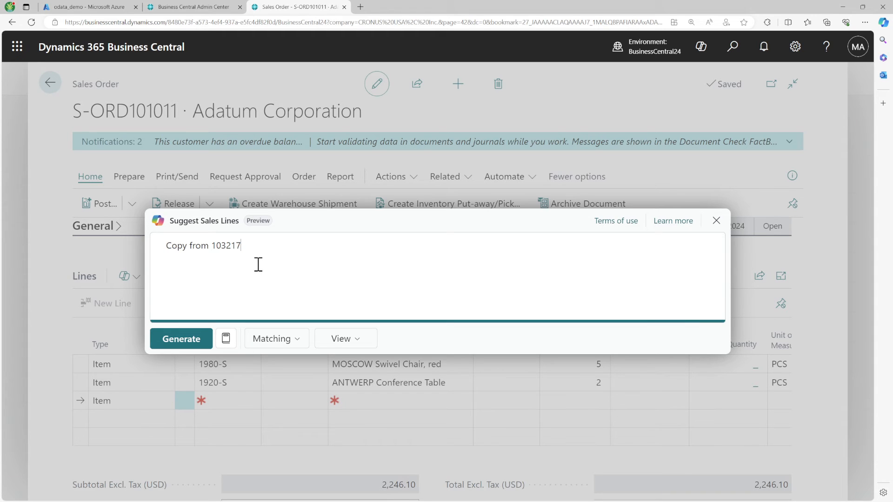
{"action": "left_click", "coordinate": [182, 342]}
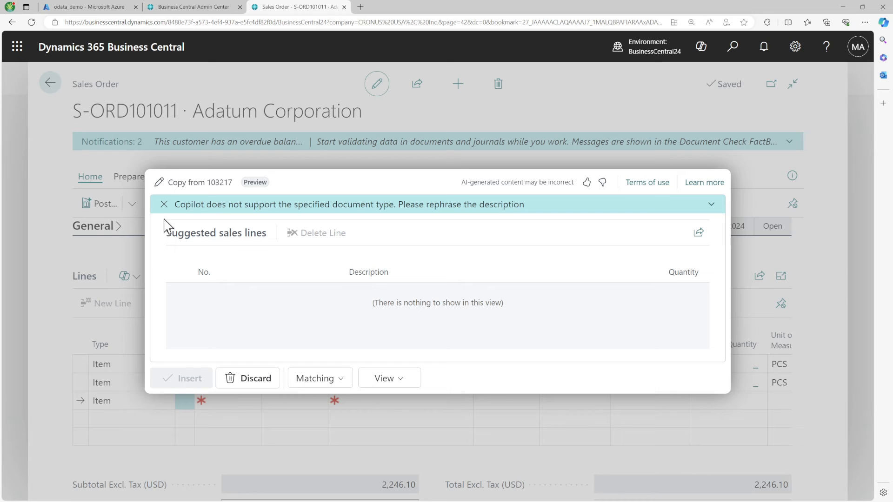
Step: Replace the prompt with "Copy from the last invoice" and regenerate the suggested sales lines
{"action": "left_click", "coordinate": [215, 191]}
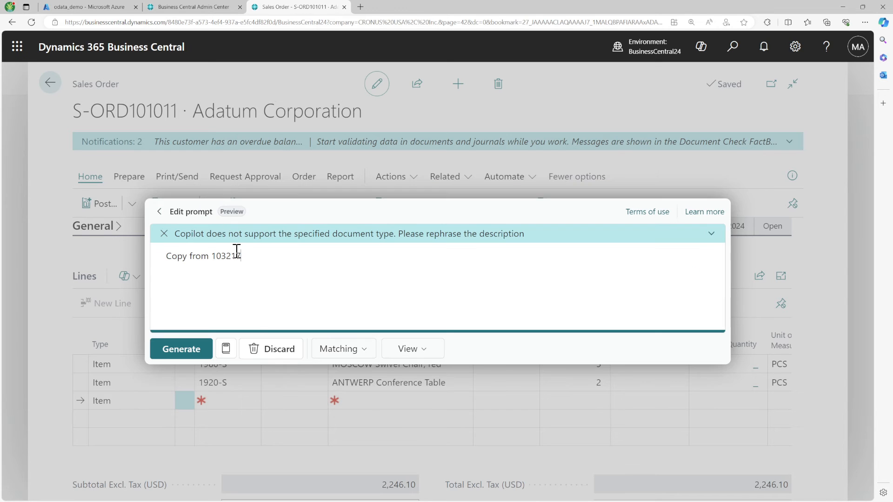
{"action": "left_click", "coordinate": [226, 348]}
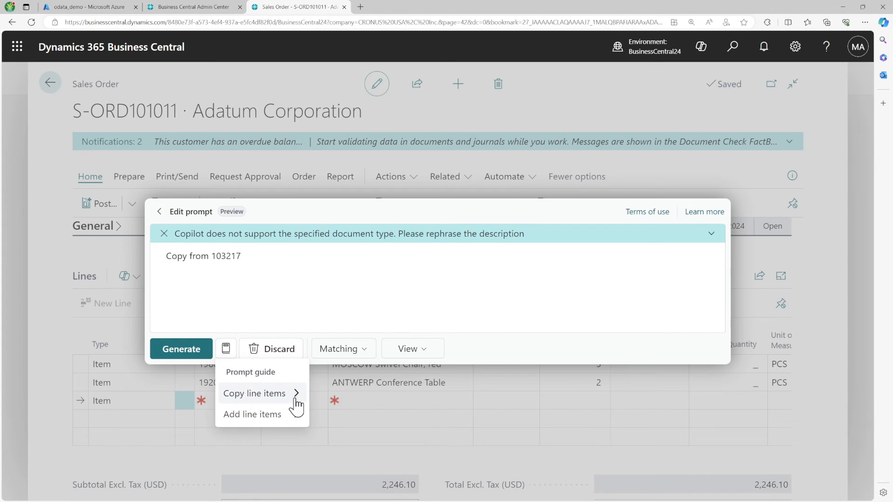
{"action": "mouse_move", "coordinate": [293, 394]}
{"action": "left_click", "coordinate": [381, 418]}
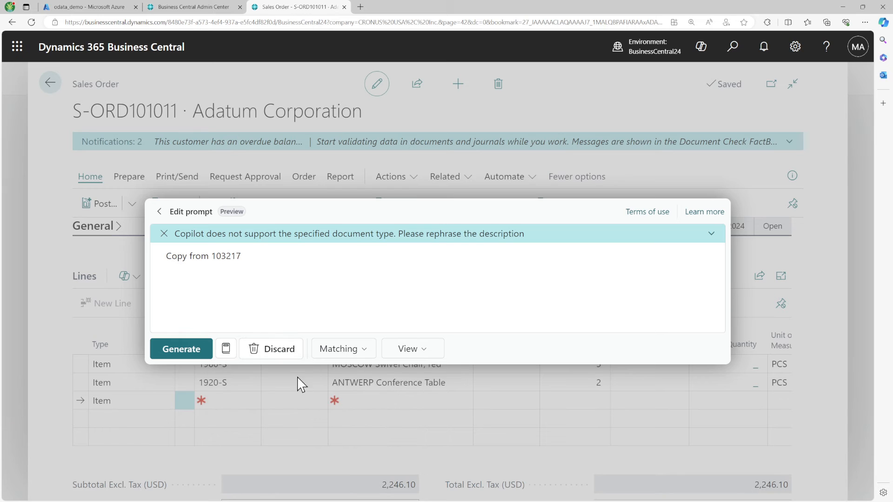
{"action": "left_click", "coordinate": [193, 353]}
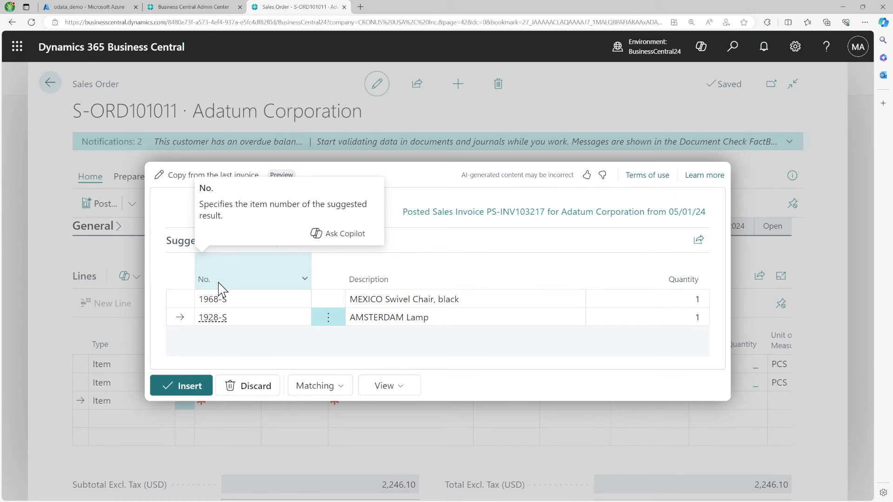
Step: Set the suggested quantities to 2 for the MEXICO Swivel Chair and 5 for the AMSTERDAM Lamp
{"action": "left_click", "coordinate": [685, 297]}
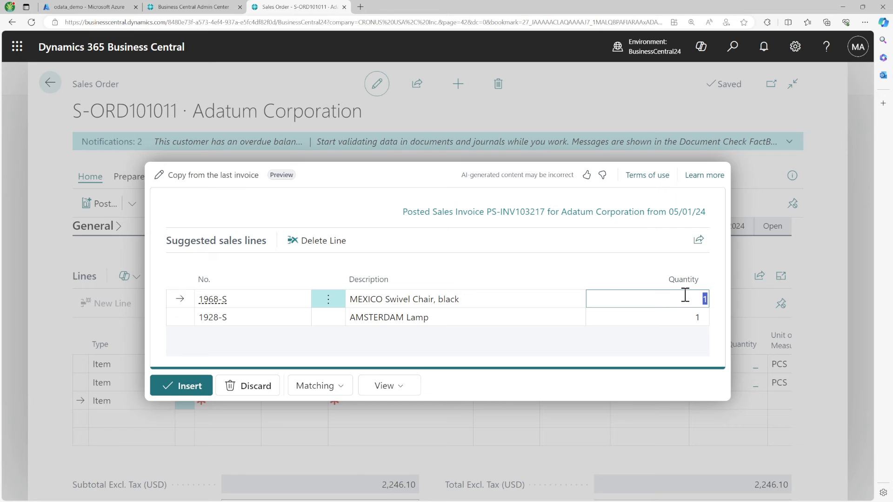
{"action": "type", "text": "2"}
{"action": "left_click", "coordinate": [692, 317]}
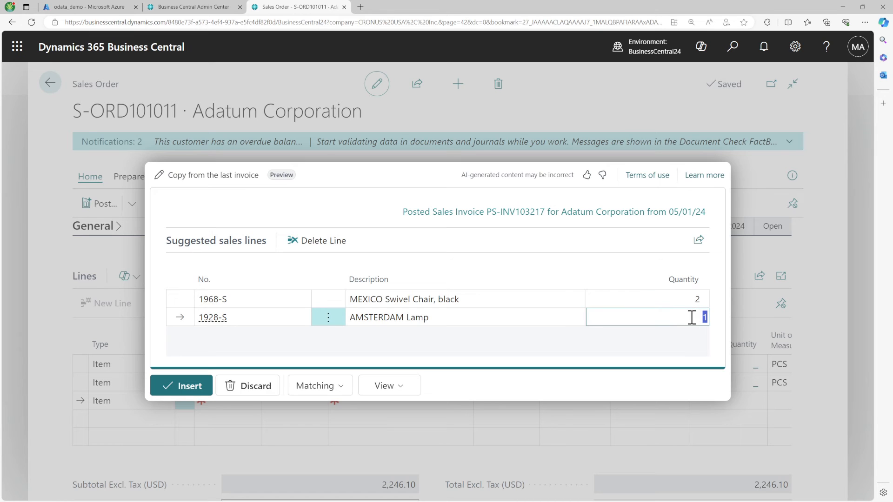
{"action": "type", "text": "5"}
Step: Change the chair's description to Test and the lamp's to Test2, and insert both suggested lines into the sales order
{"action": "left_click", "coordinate": [458, 302]}
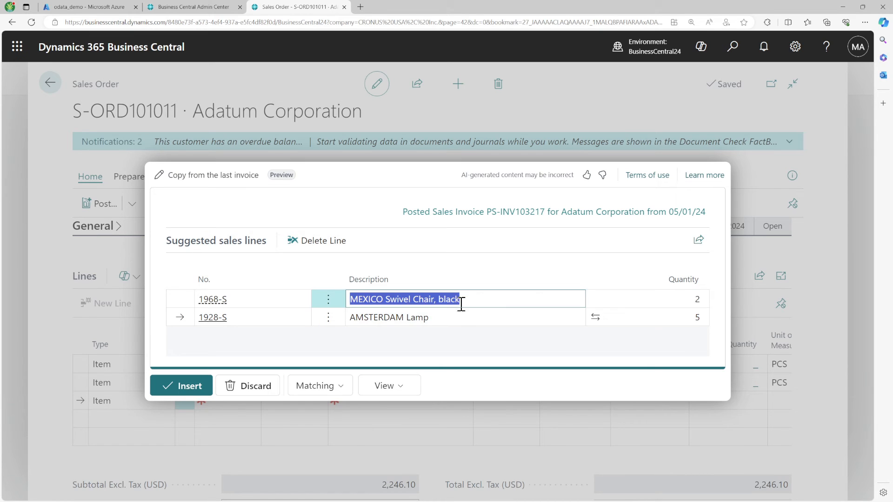
{"action": "type", "text": "Test"}
{"action": "left_click", "coordinate": [457, 314]}
{"action": "type", "text": "Test"}
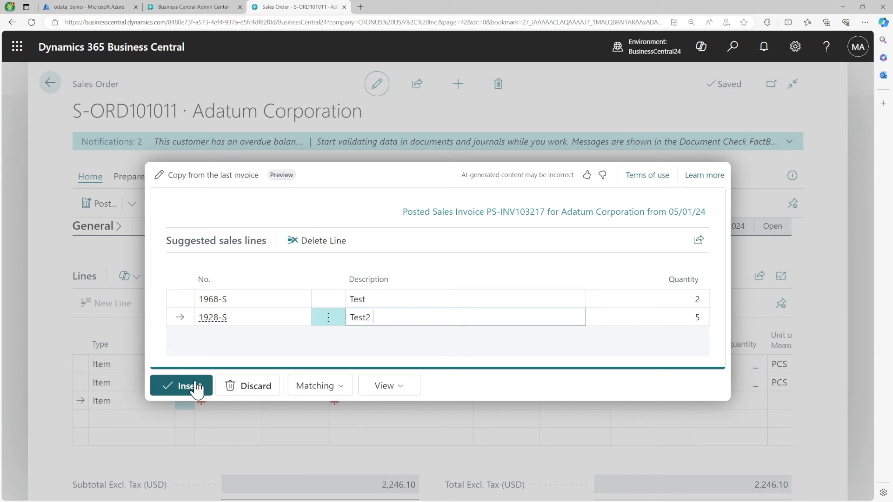
{"action": "left_click", "coordinate": [378, 299]}
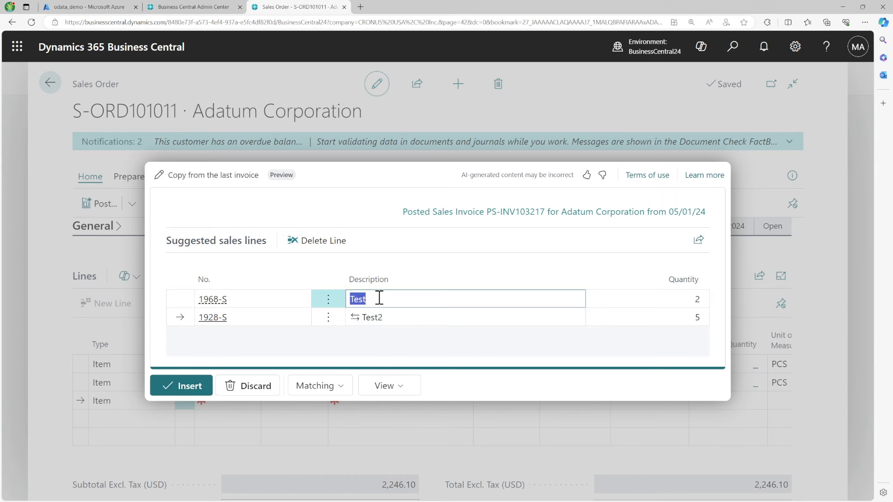
{"action": "left_click", "coordinate": [342, 392]}
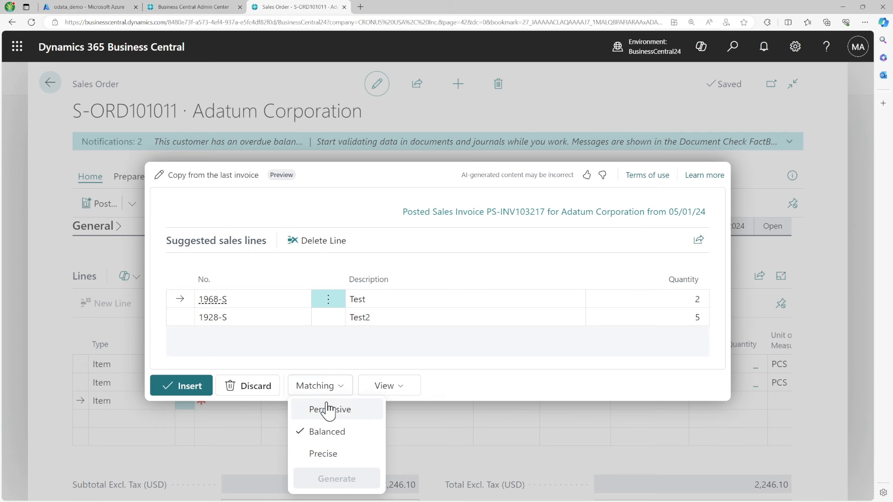
{"action": "left_click", "coordinate": [194, 387]}
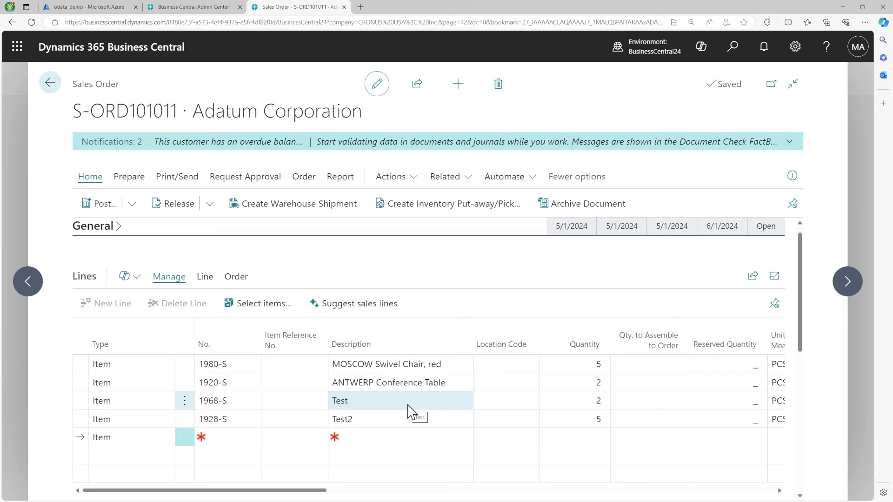
Step: Generate suggested sales lines for the order with the prompt guide's "Copy from the last invoice" prompt
{"action": "left_click", "coordinate": [369, 314]}
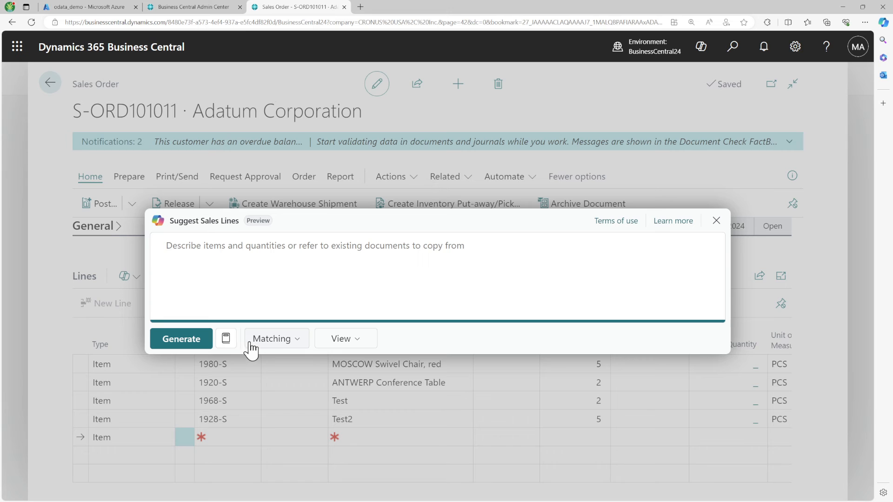
{"action": "left_click", "coordinate": [228, 341]}
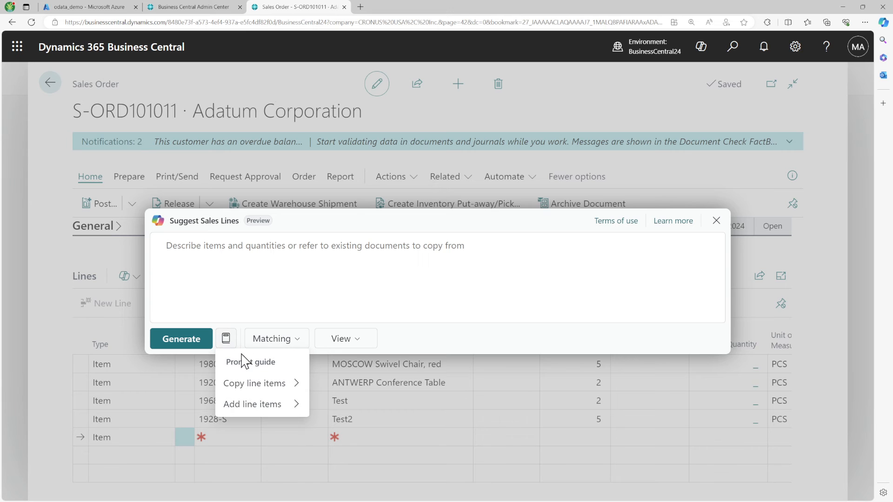
{"action": "mouse_move", "coordinate": [299, 394]}
{"action": "left_click", "coordinate": [365, 409]}
{"action": "left_click", "coordinate": [181, 338]}
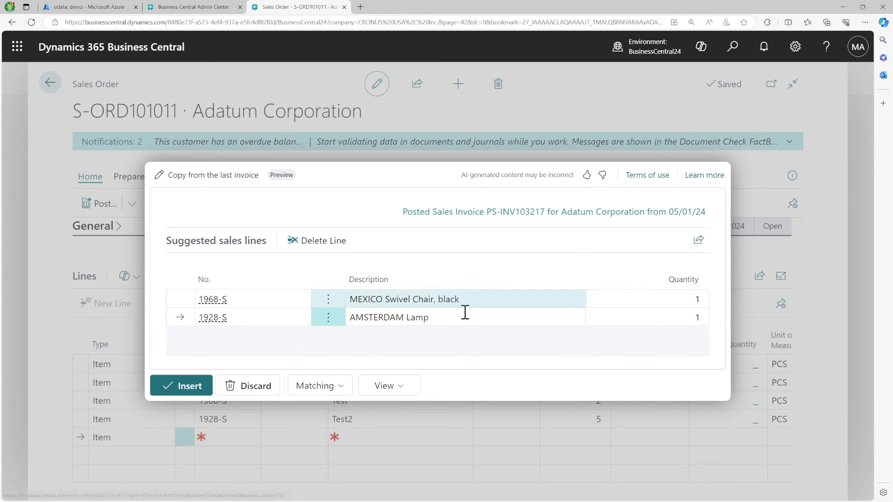
Step: Delete the AMSTERDAM Lamp from the suggestions and insert the remaining MEXICO Swivel Chair line into the sales order
{"action": "left_click", "coordinate": [329, 319]}
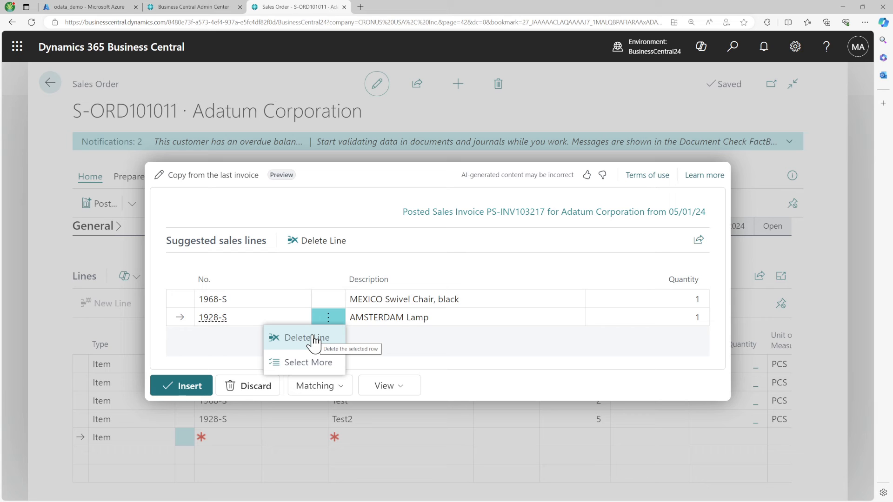
{"action": "left_click", "coordinate": [314, 337]}
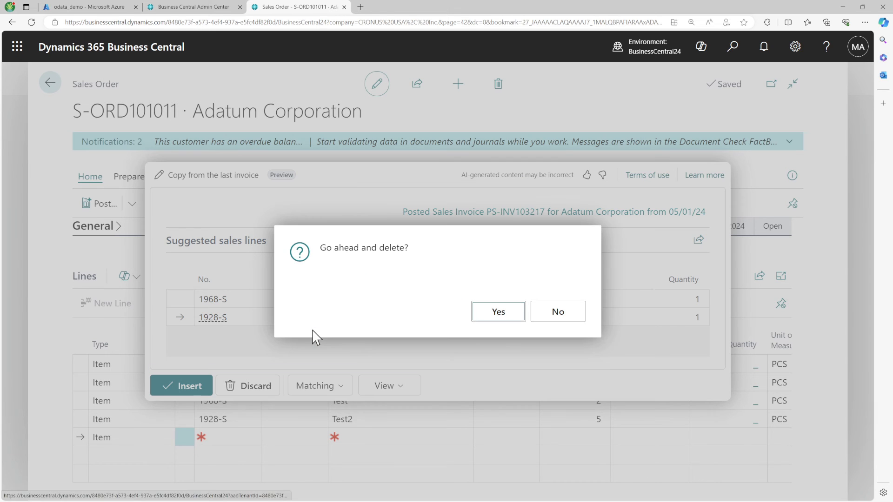
{"action": "left_click", "coordinate": [482, 317]}
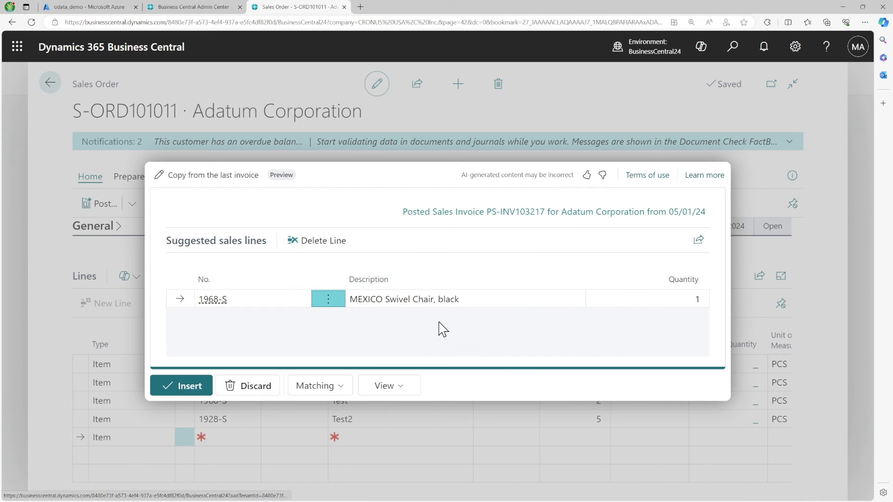
{"action": "left_click", "coordinate": [179, 387]}
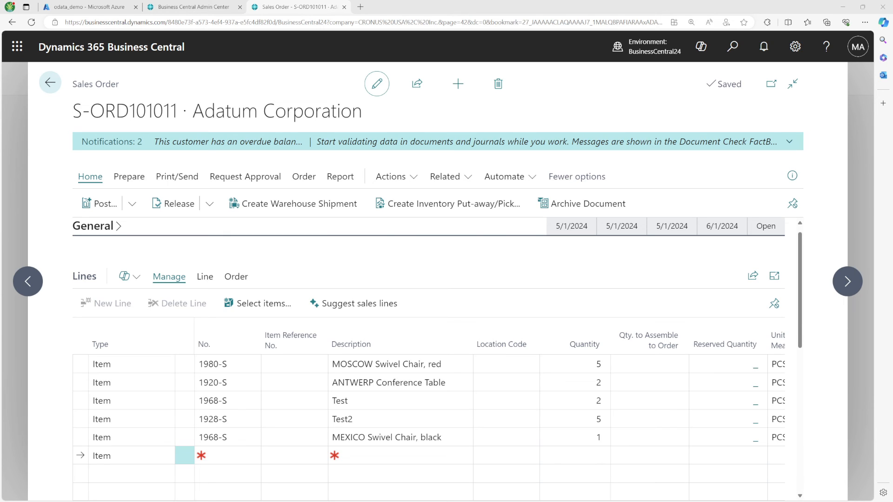
Step: Switch to File Explorer, locate the saleslinessuggestions folder in the BC24.0 Applications folder, and open it
{"action": "left_click_drag", "start_coordinate": [0, 235], "coordinate": [420, 176]}
{"action": "double_click", "coordinate": [420, 175]}
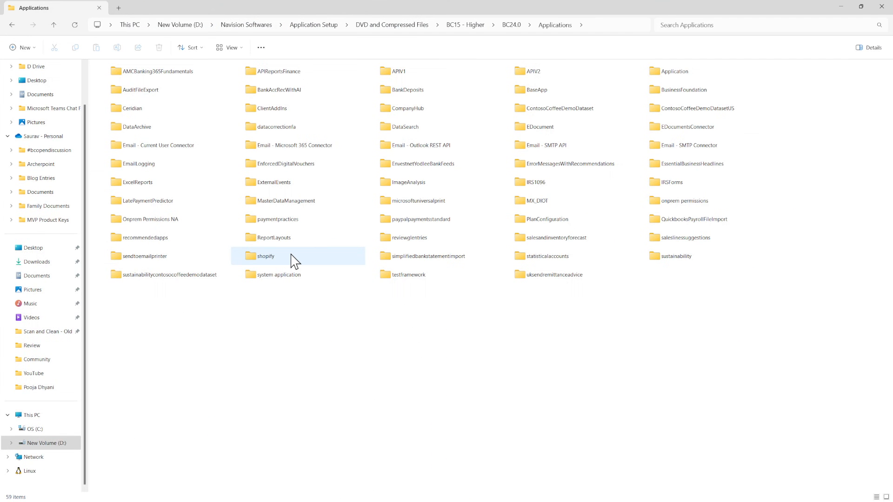
{"action": "scroll", "coordinate": [294, 261], "scroll_direction": "up", "scroll_amount": 4}
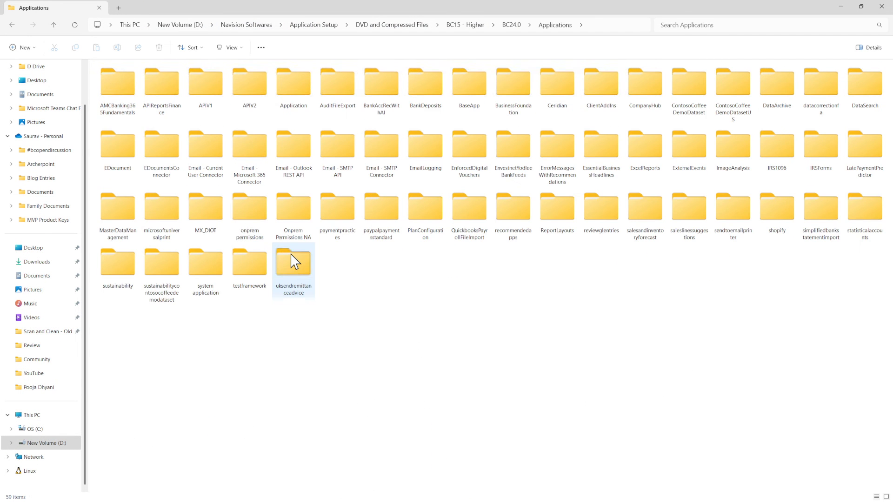
{"action": "scroll", "coordinate": [294, 261], "scroll_direction": "up", "scroll_amount": 1}
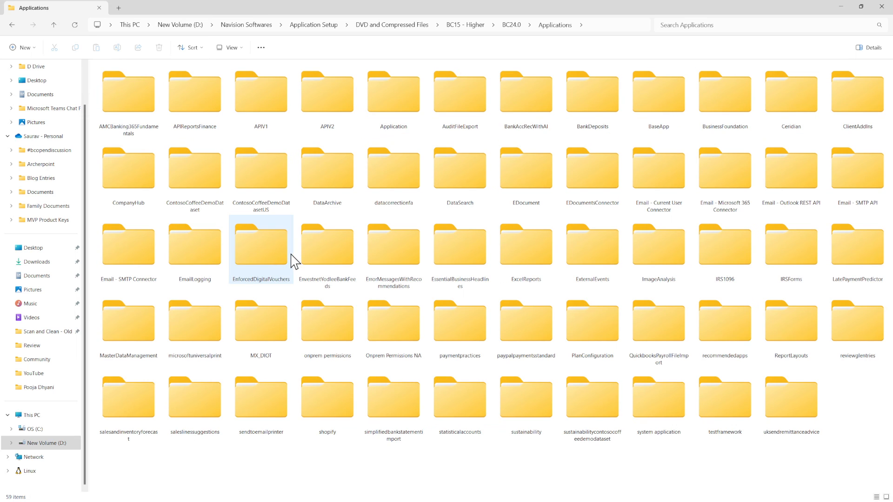
{"action": "left_click", "coordinate": [264, 262]}
{"action": "key", "text": "s"}
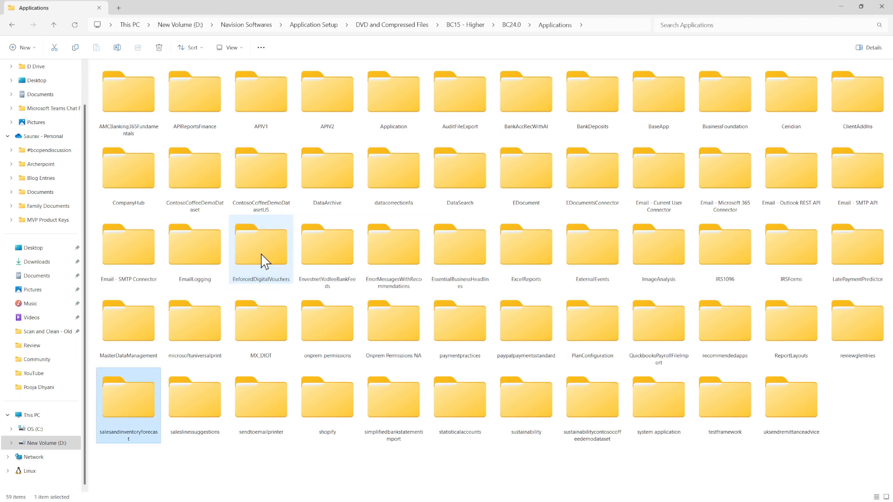
{"action": "key", "text": "s"}
{"action": "key", "text": "s"}
{"action": "key", "text": "s"}
{"action": "key", "text": "s"}
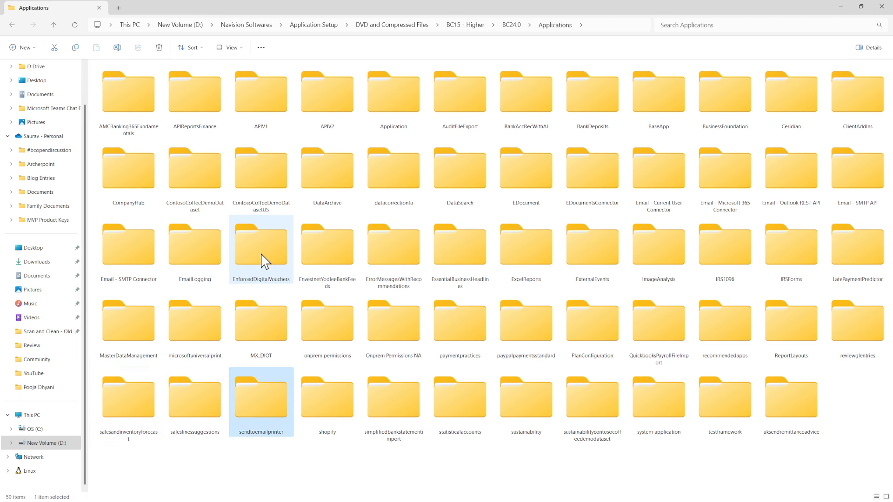
{"action": "key", "text": "s"}
{"action": "key", "text": "s"}
{"action": "key", "text": "s"}
{"action": "key", "text": "s"}
{"action": "key", "text": "s"}
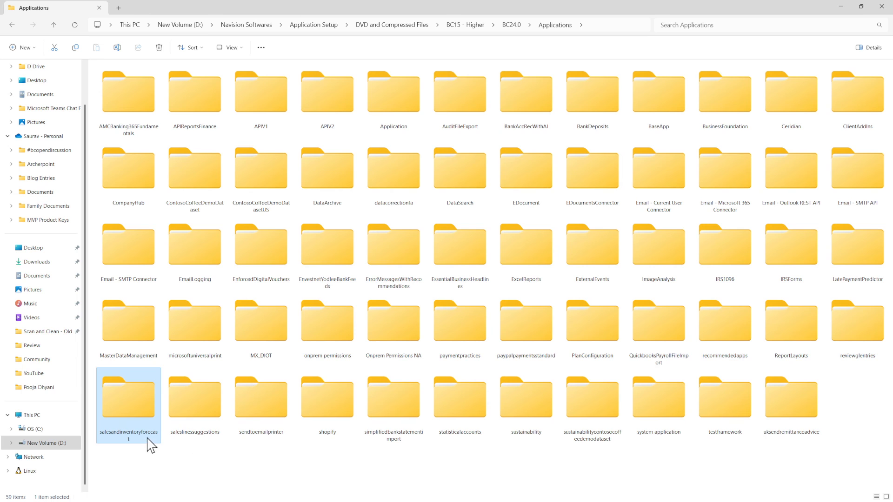
{"action": "left_click", "coordinate": [197, 434]}
{"action": "double_click", "coordinate": [197, 433]}
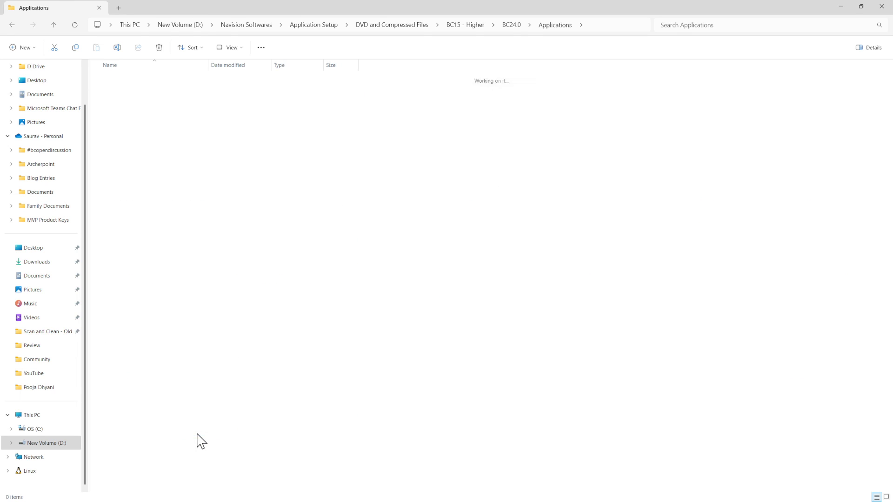
Step: Open the source folder and its Sales Lines Suggestions.Source subfolder
{"action": "double_click", "coordinate": [145, 76]}
{"action": "left_click_drag", "start_coordinate": [89, 102], "coordinate": [4, 229]}
{"action": "left_click", "coordinate": [102, 82]}
{"action": "double_click", "coordinate": [102, 82]}
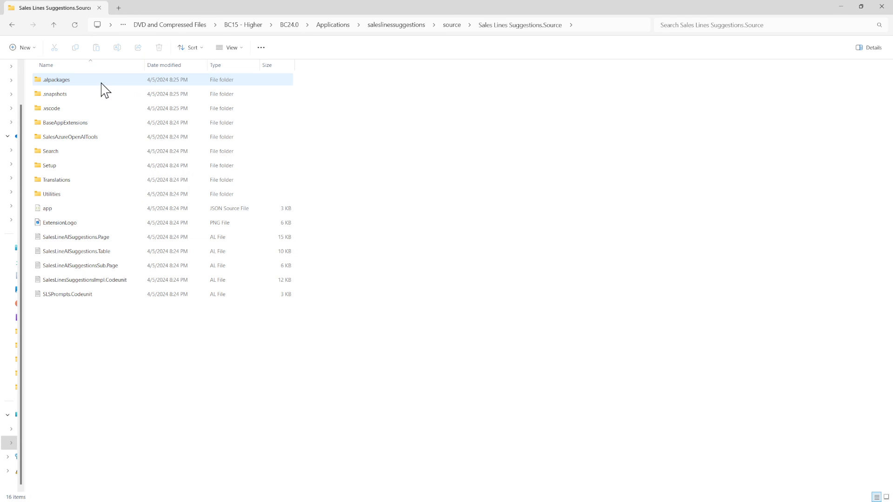
Step: Open the Sales Lines Suggestions.Source folder in Visual Studio Code and close all editors left open there
{"action": "right_click", "coordinate": [138, 283]}
{"action": "left_click", "coordinate": [114, 334]}
{"action": "right_click", "coordinate": [112, 329]}
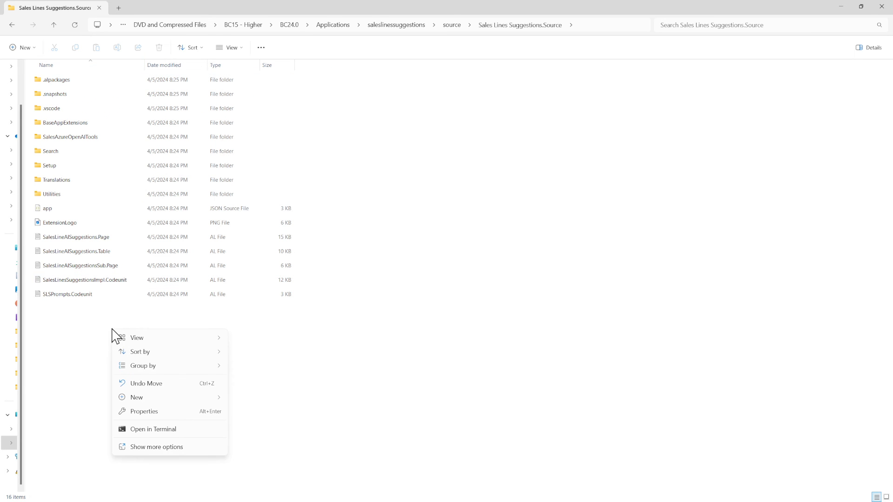
{"action": "left_click", "coordinate": [176, 448]}
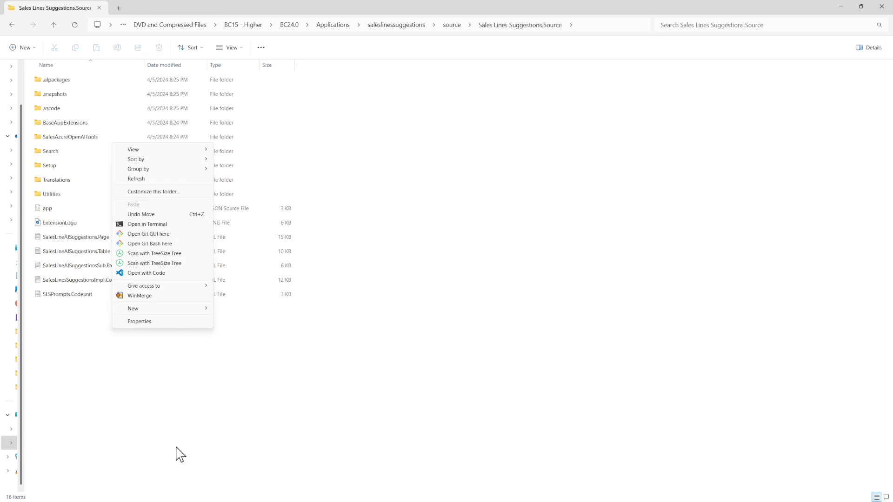
{"action": "left_click", "coordinate": [165, 273]}
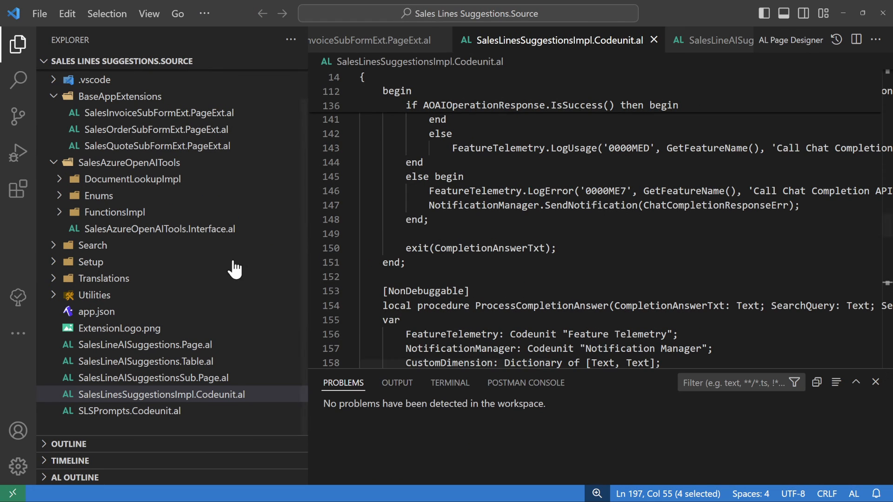
{"action": "right_click", "coordinate": [526, 46]}
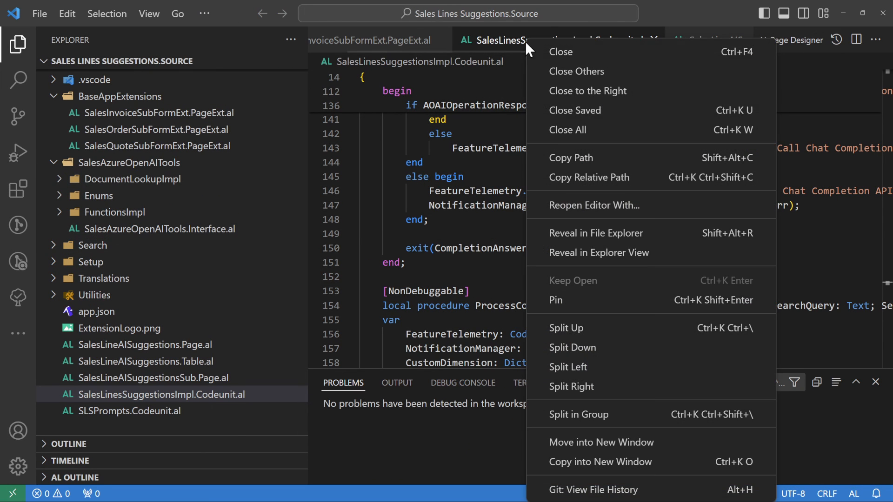
{"action": "left_click", "coordinate": [553, 127]}
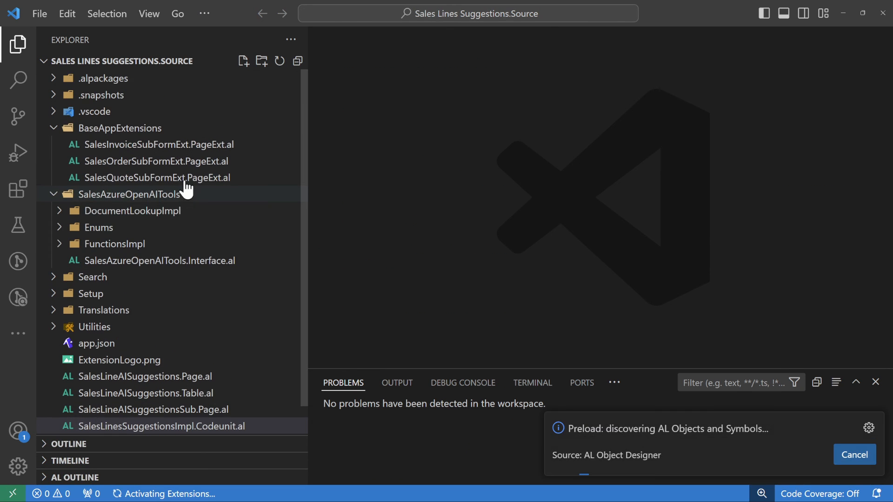
Step: View the sales invoice, order and quote subform page extensions under BaseAppExtensions
{"action": "left_click", "coordinate": [193, 145]}
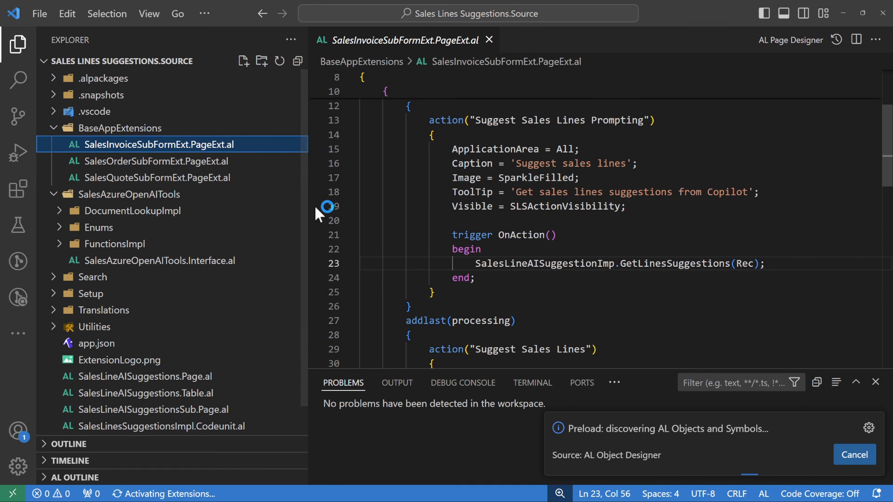
{"action": "left_click", "coordinate": [176, 162]}
{"action": "left_click", "coordinate": [177, 179]}
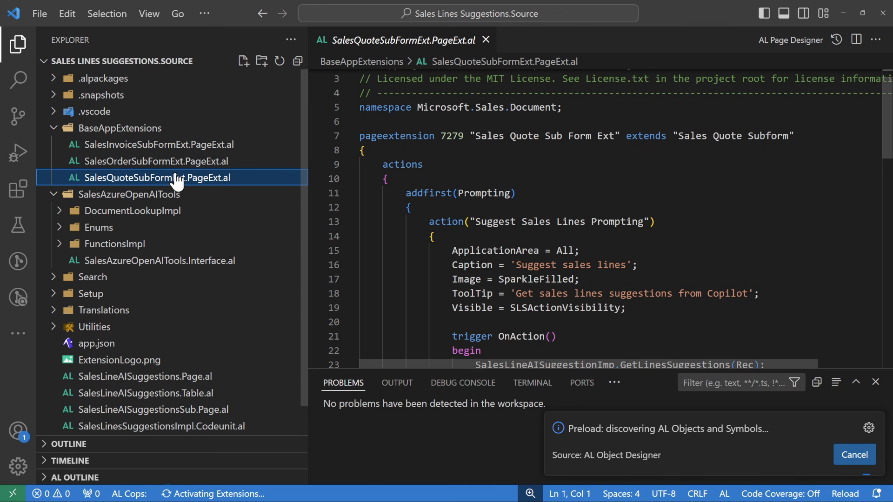
Step: Expand DocumentLookupImpl and look through the DocumentLookupSubType interface and the invoice, order, quote and shipment lookup codeunits
{"action": "left_click", "coordinate": [161, 212]}
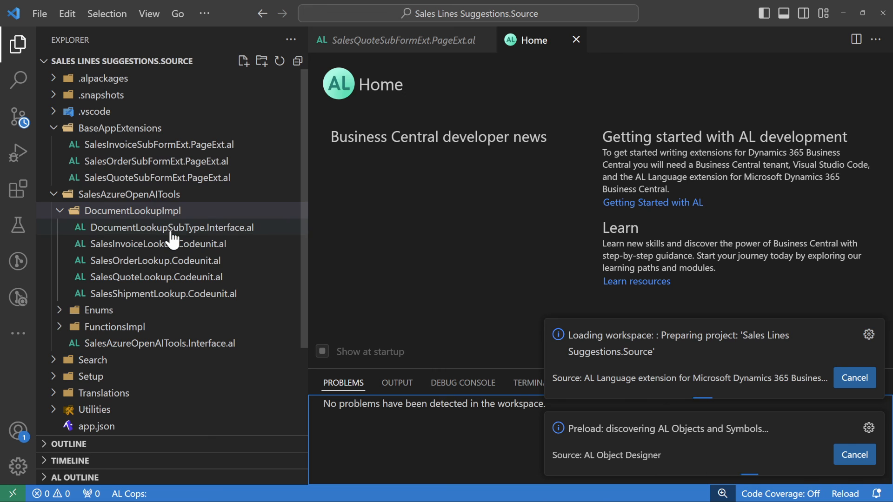
{"action": "left_click", "coordinate": [171, 230]}
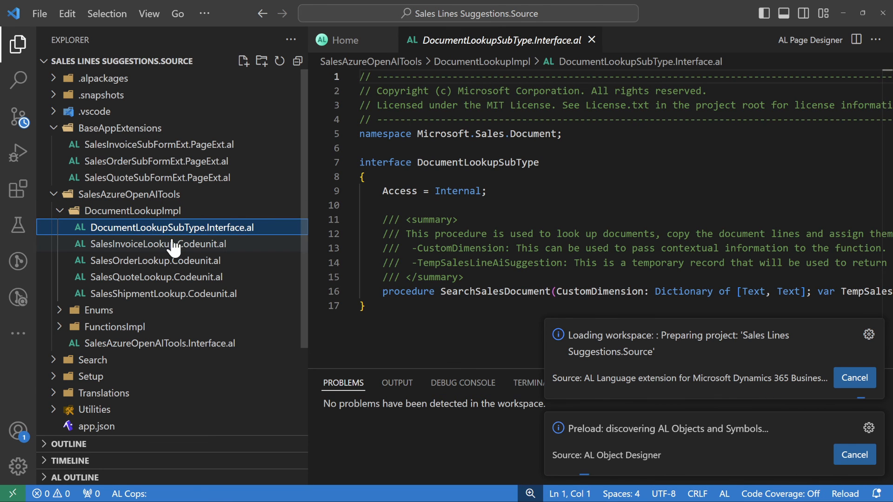
{"action": "left_click", "coordinate": [174, 243]}
{"action": "left_click", "coordinate": [176, 261]}
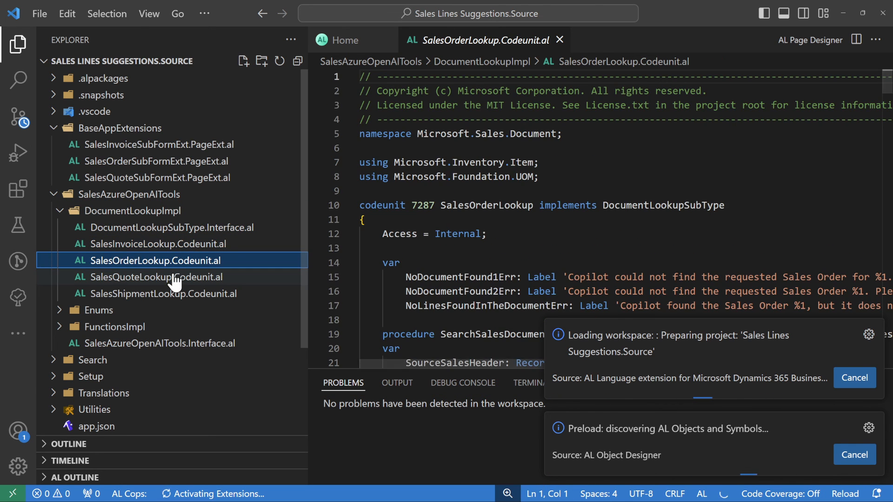
{"action": "left_click", "coordinate": [176, 277]}
{"action": "left_click", "coordinate": [176, 294]}
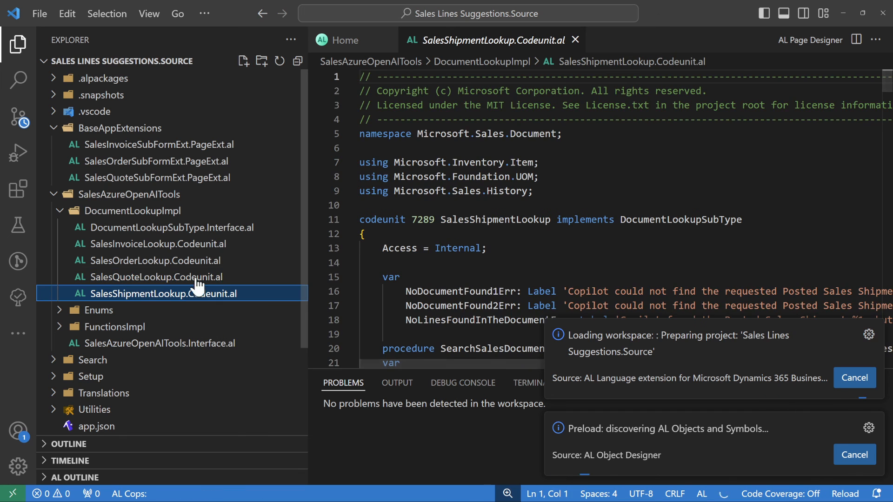
{"action": "scroll", "coordinate": [399, 252], "scroll_direction": "down", "scroll_amount": 4}
{"action": "scroll", "coordinate": [400, 252], "scroll_direction": "up", "scroll_amount": 3}
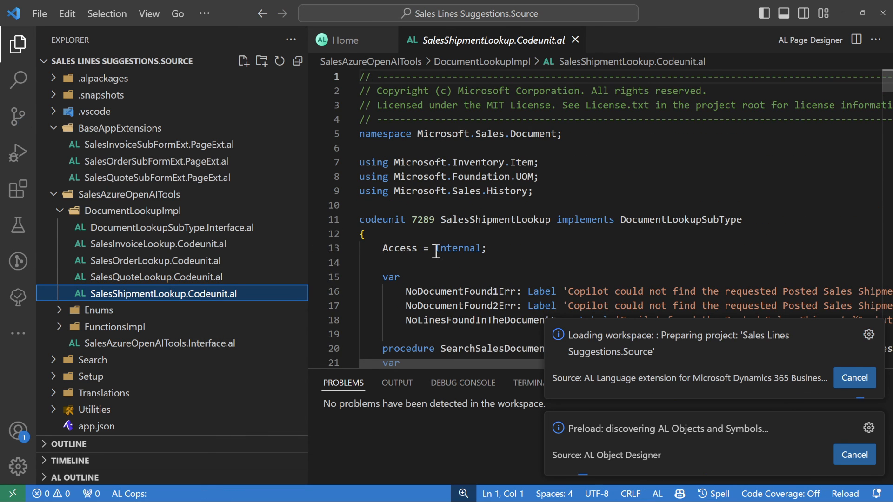
Step: Review the SalesQuoteLookup codeunit, the sales quote subform extension and the SalesInvoiceLookup codeunit again
{"action": "left_click", "coordinate": [201, 278]}
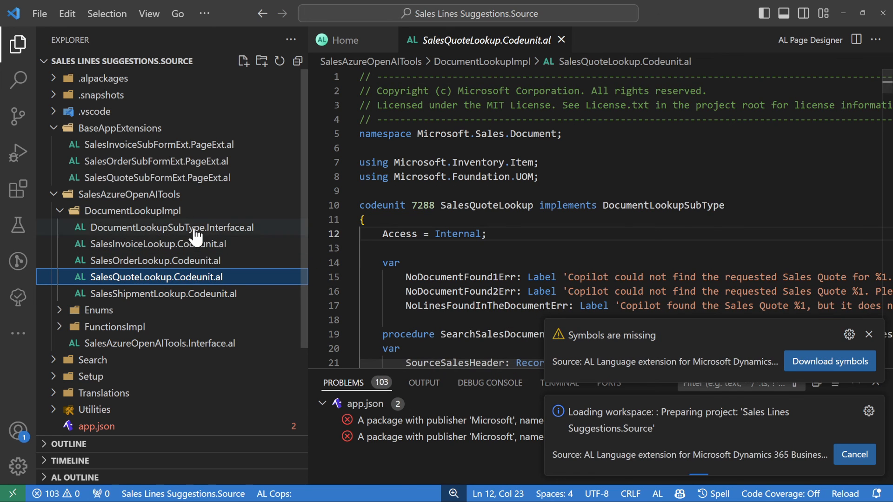
{"action": "left_click", "coordinate": [175, 180]}
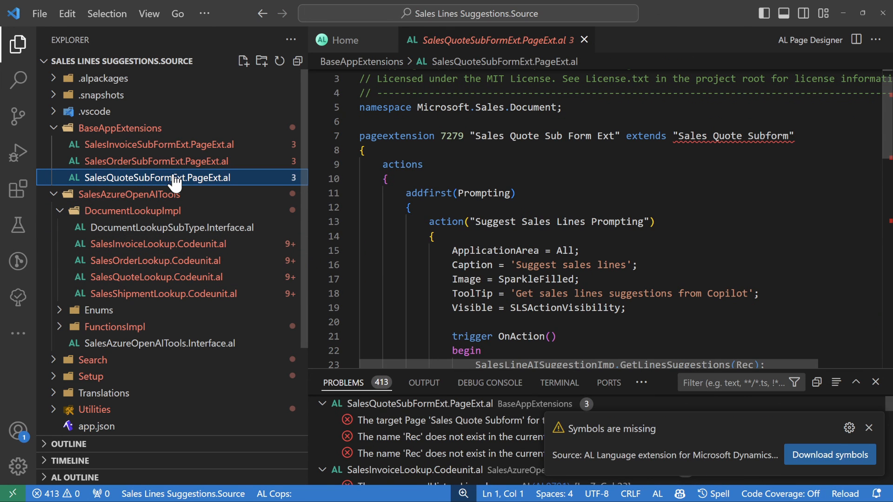
{"action": "left_click", "coordinate": [174, 245]}
{"action": "scroll", "coordinate": [459, 260], "scroll_direction": "up", "scroll_amount": 2}
{"action": "scroll", "coordinate": [459, 260], "scroll_direction": "up", "scroll_amount": 20}
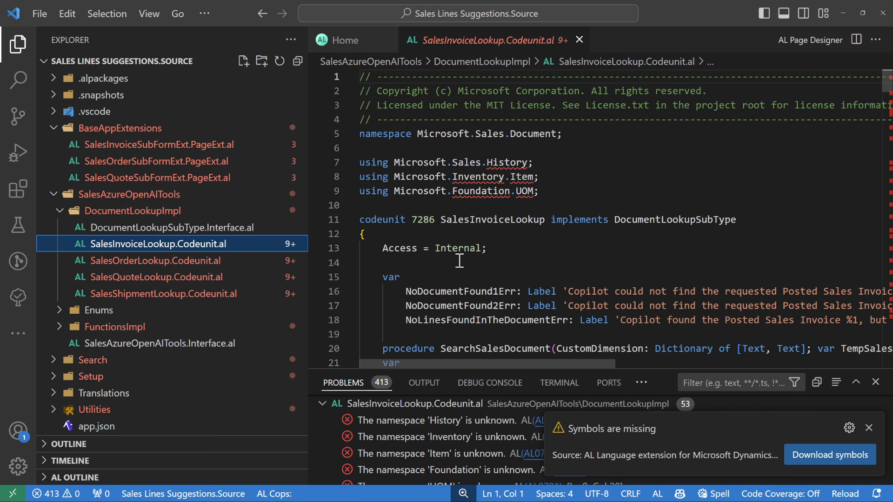
Step: Switch back to Business Central in the browser and leave the sales order for the Sales Orders list
{"action": "left_click", "coordinate": [841, 13]}
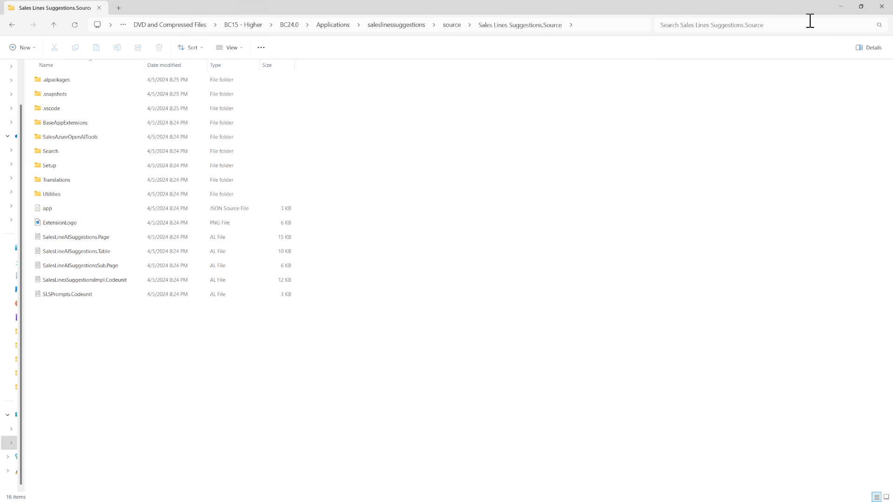
{"action": "left_click", "coordinate": [841, 6]}
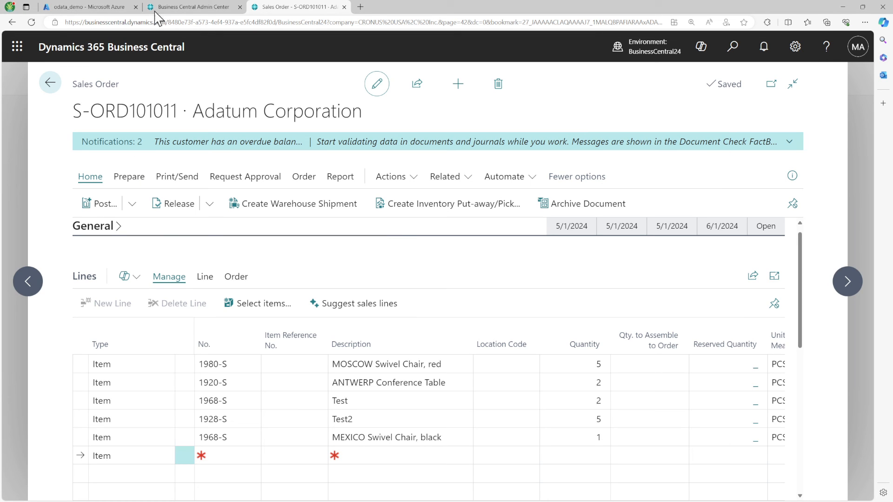
{"action": "left_click", "coordinate": [58, 80]}
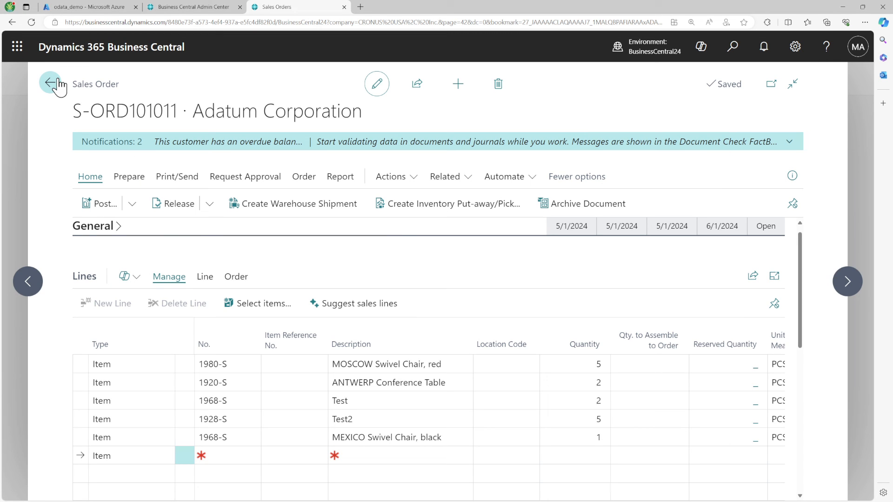